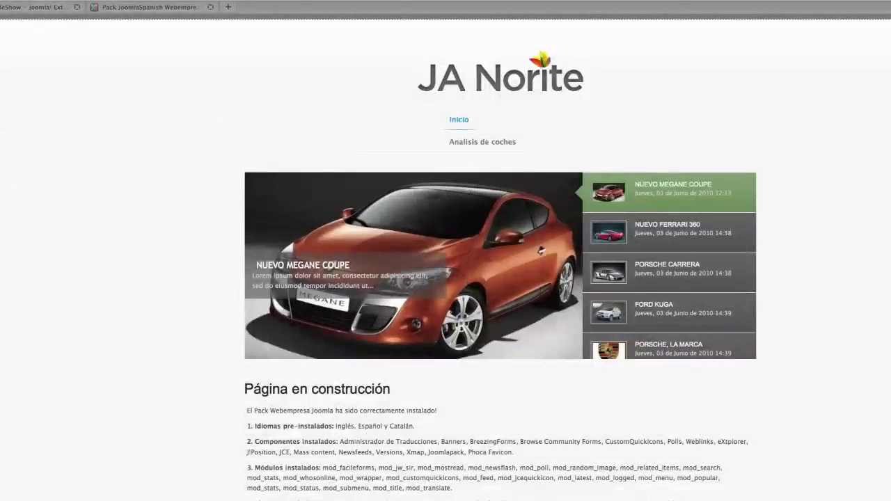
Reload the JA Norite home page to show the 'Página en construcción' page.
key("super+r")
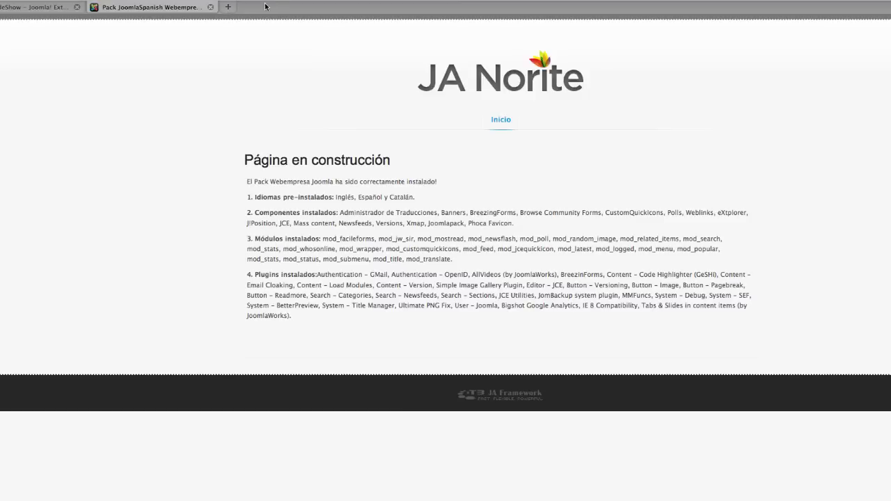
Log in to the site's /administrator back end in a new browser tab.
left_click(228, 7)
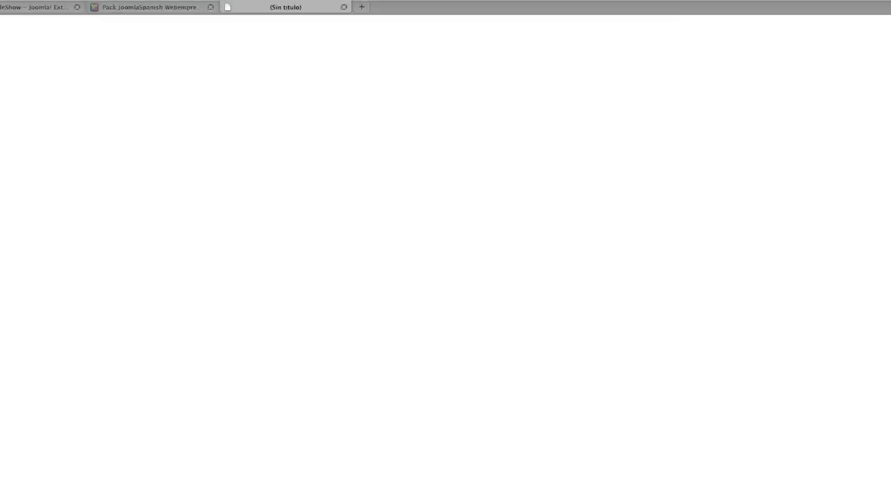
type("administrat")
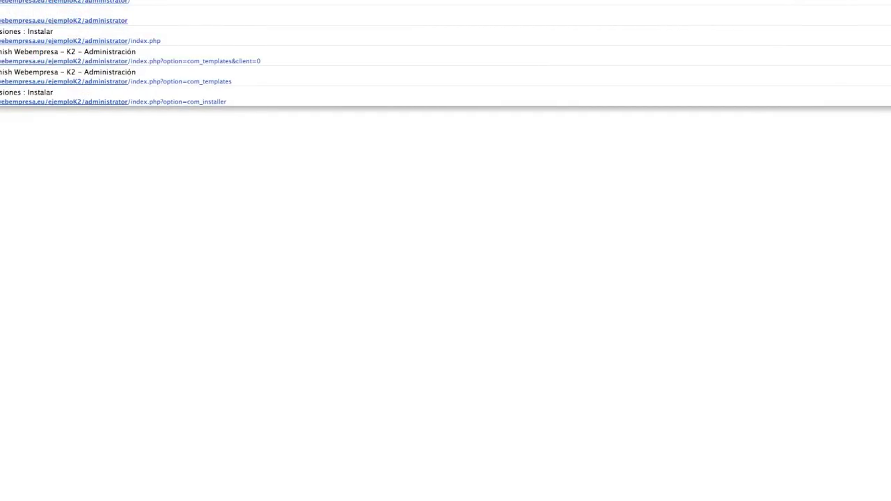
key("Return")
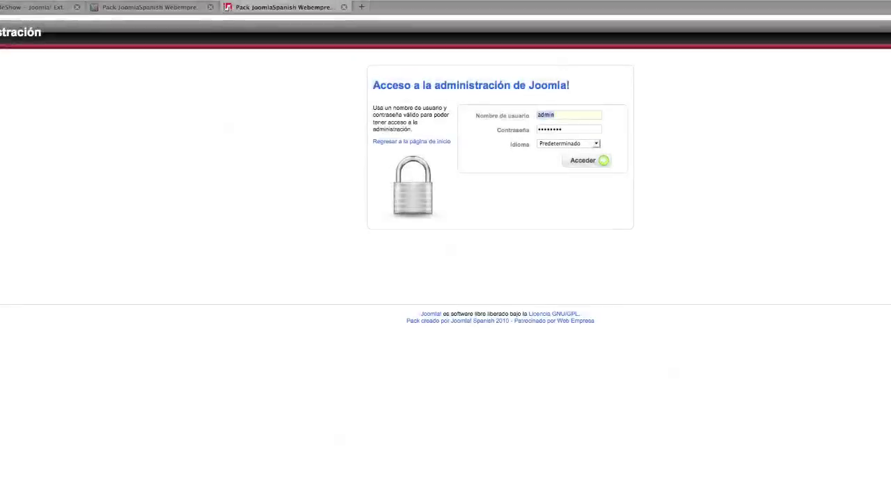
left_click(586, 162)
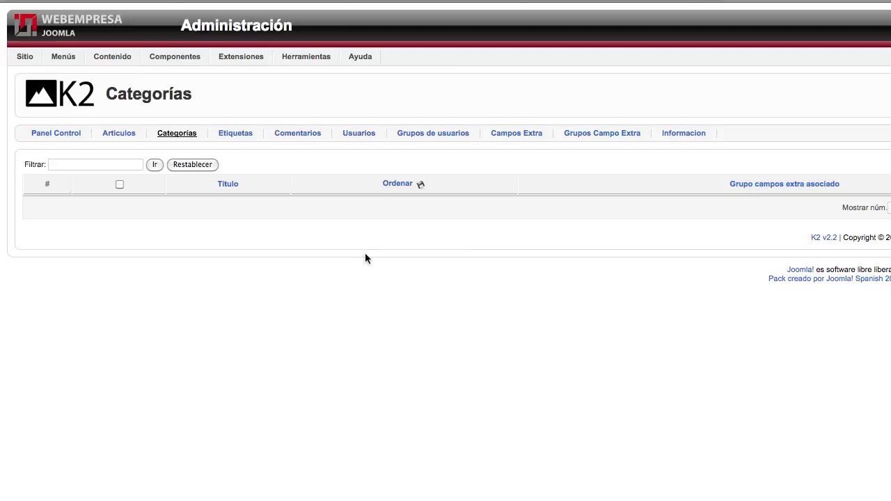
Title the new K2 category 'Revista' and leave it without a parent category.
left_click(238, 156)
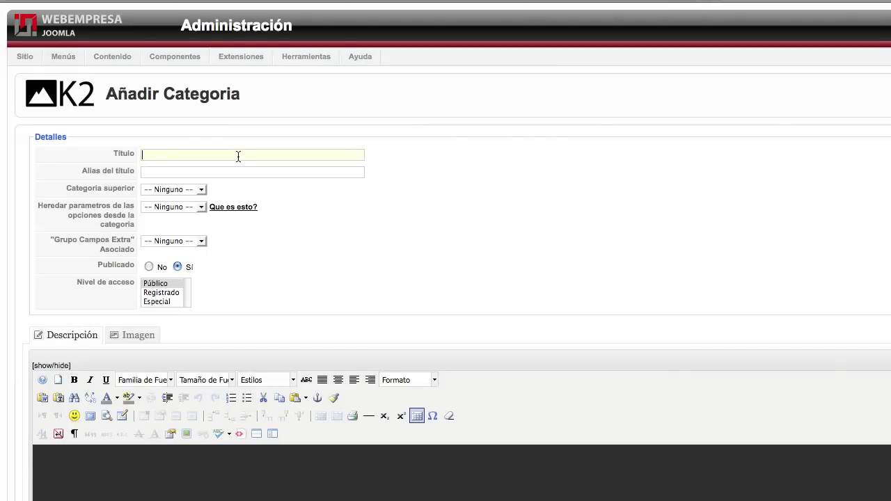
type("Revista")
left_click(178, 188)
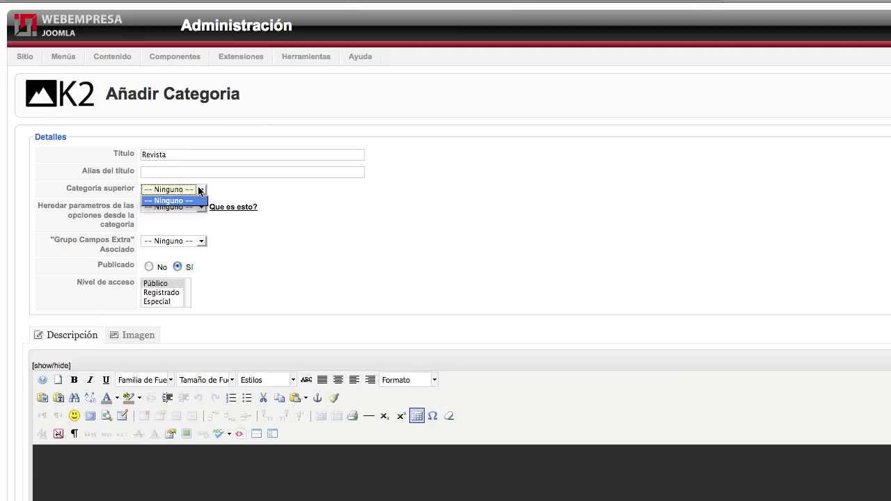
left_click(183, 199)
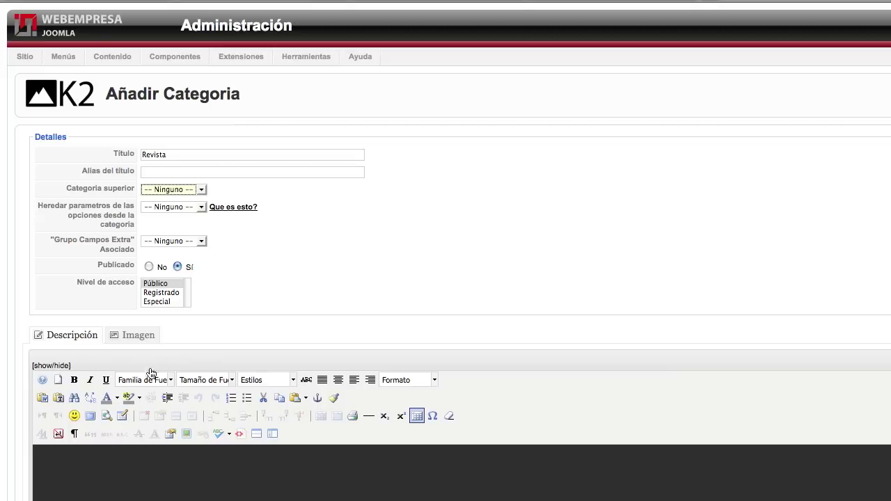
Enter the category description 'Descripción de la categoría.'.
left_click(122, 477)
type("Descripoci")
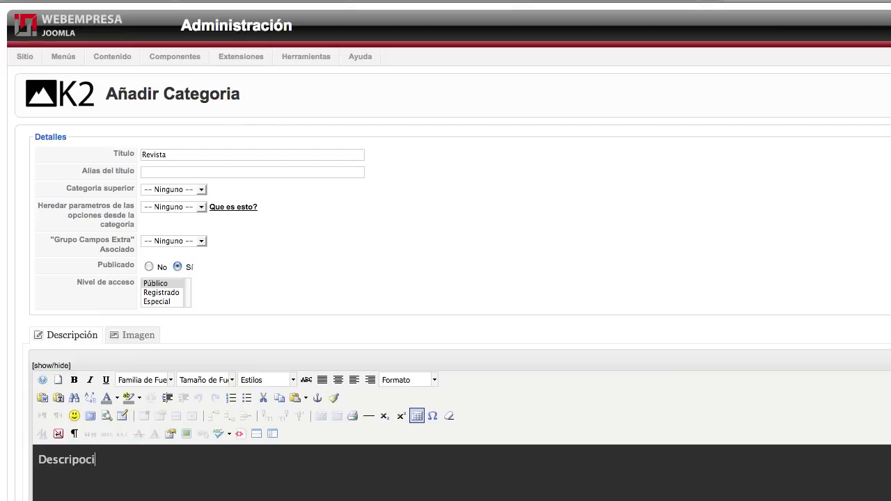
key("BackSpace")
key("BackSpace")
key("BackSpace")
type("ción de la categoría")
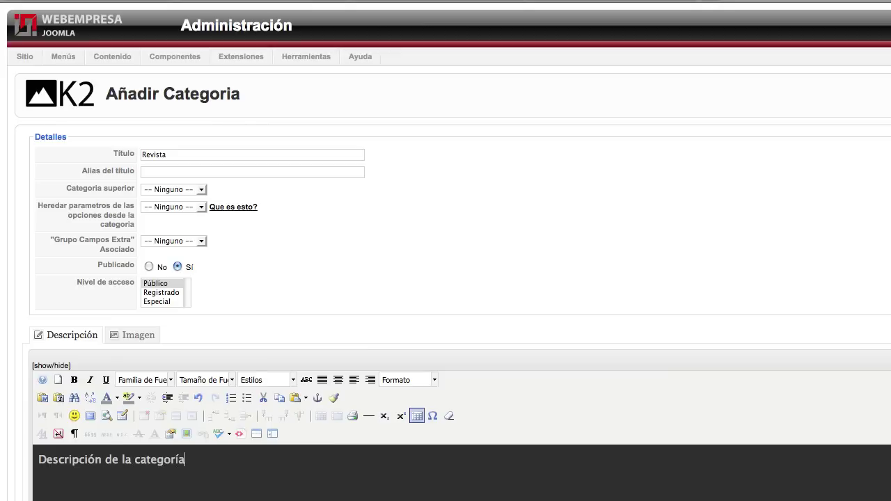
type(".")
scroll(561, 281, "down", 1)
scroll(625, 238, "up", 1)
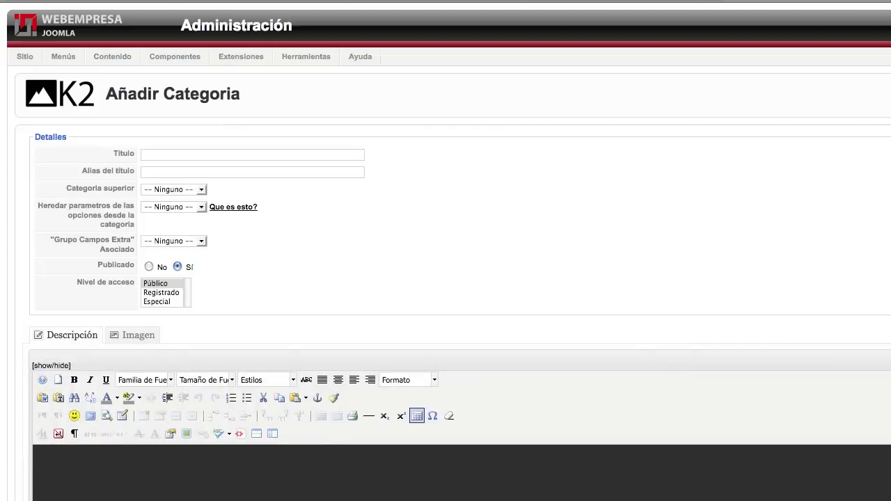
Title the category 'Análisis', set Revista as its parent, with no extra field group.
left_click(186, 157)
type("Análisis")
left_click(158, 174)
left_click(176, 194)
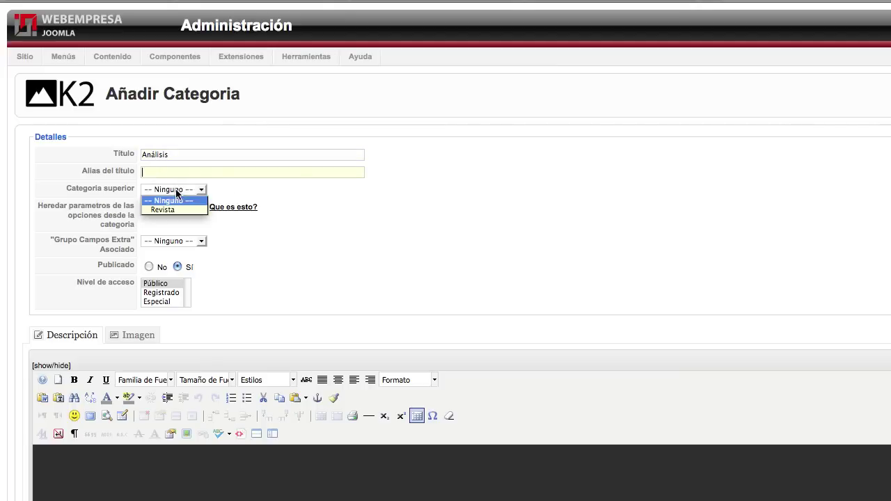
left_click(164, 209)
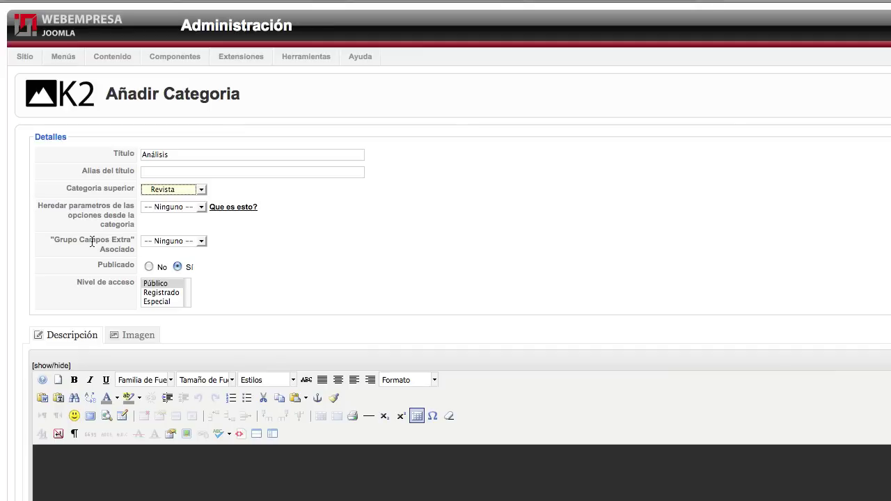
left_click(168, 241)
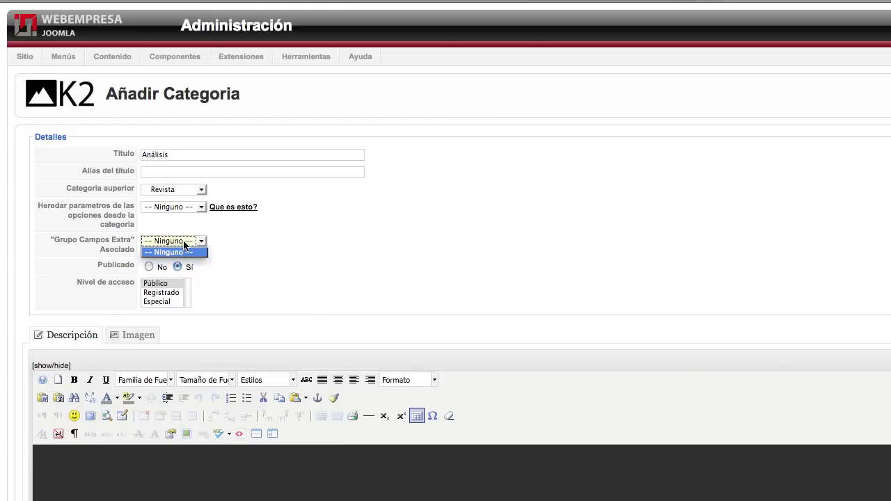
left_click(183, 243)
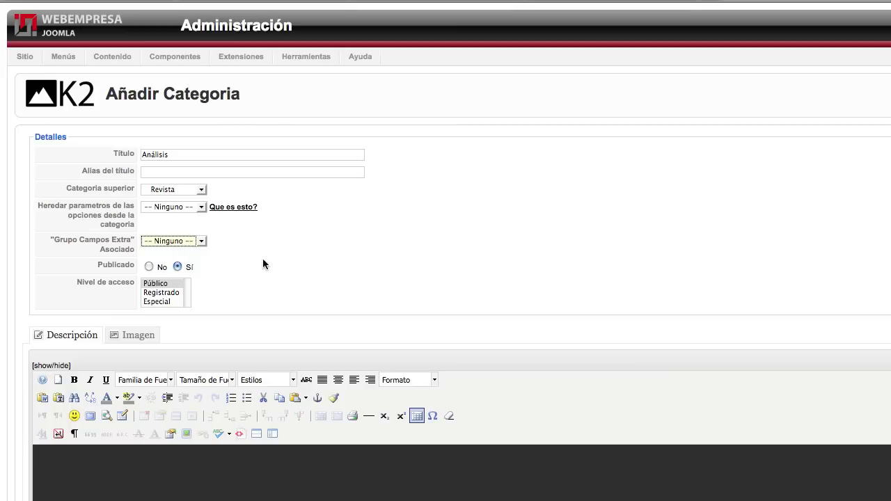
scroll(264, 259, "down", 1)
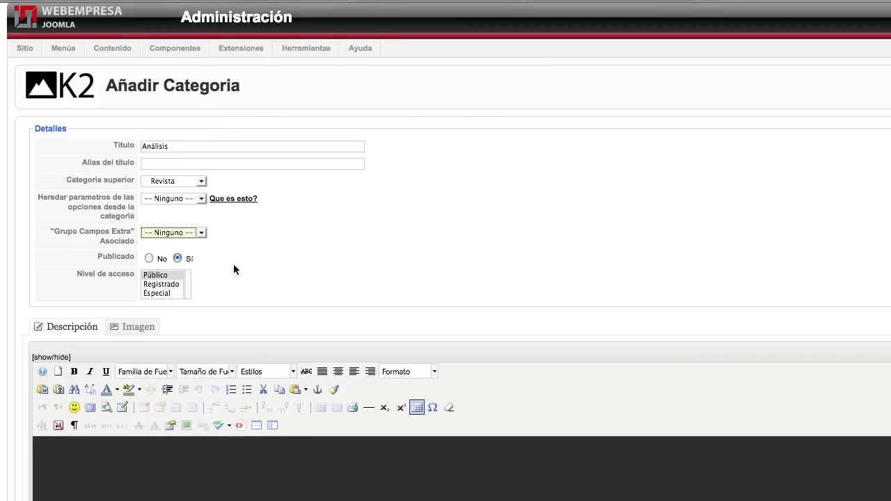
scroll(287, 278, "down", 4)
Enter 'Descripción de la categoría.' as the Análisis category description.
left_click(142, 457)
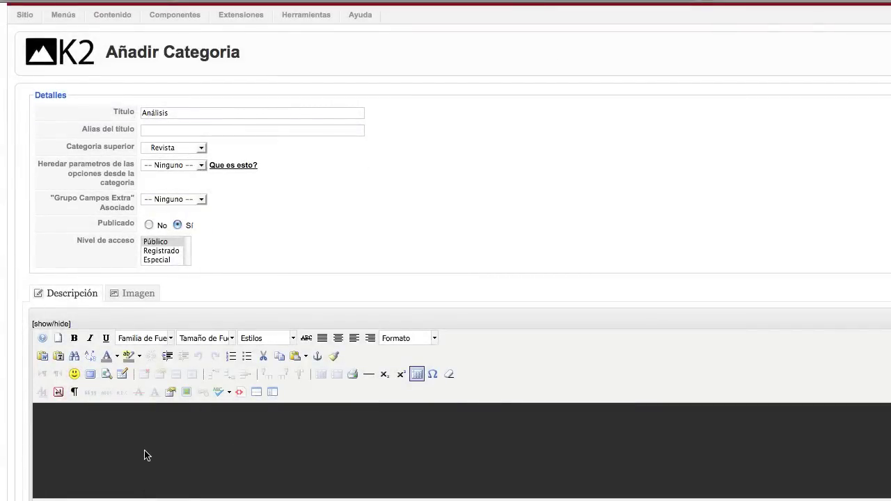
type("Descripción de la cat")
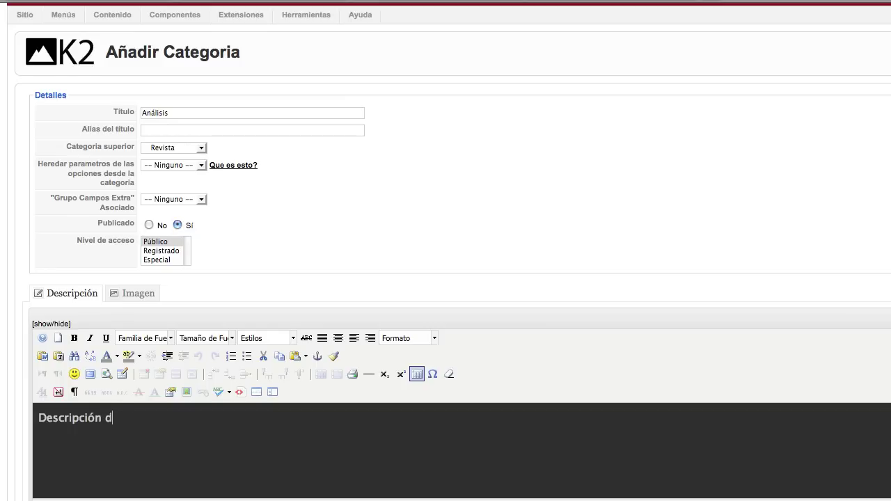
type("egoría.")
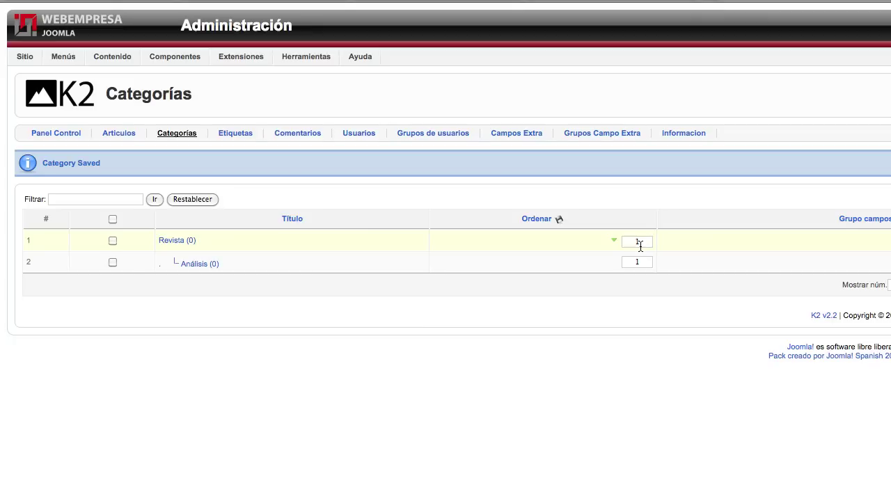
Create and save an extra field group named 'analisis' in K2's Grupos Campo Extra.
mouse_move(164, 57)
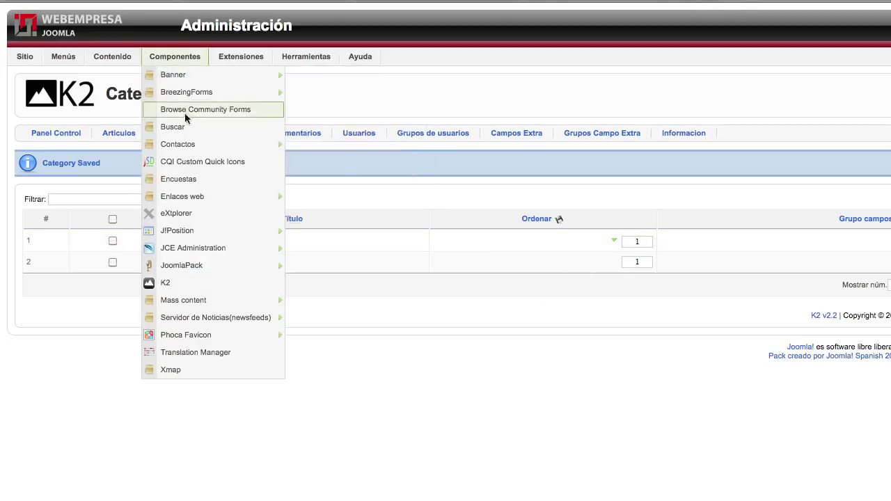
left_click(182, 282)
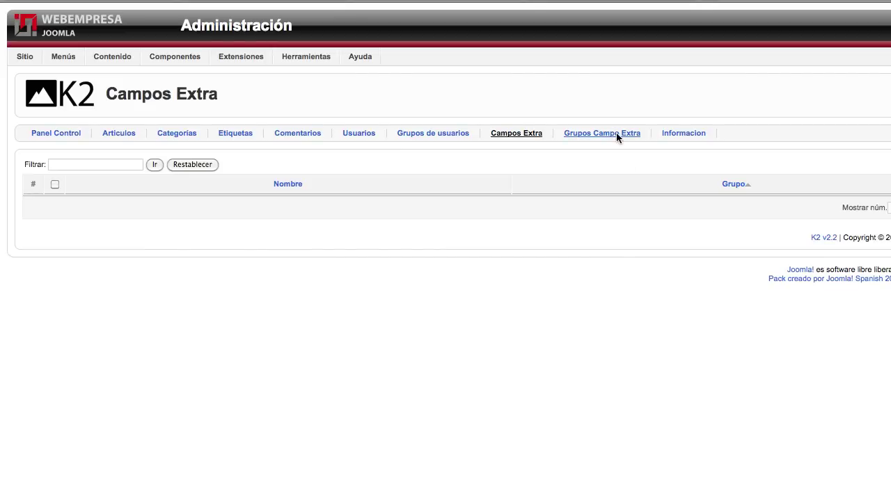
left_click(616, 135)
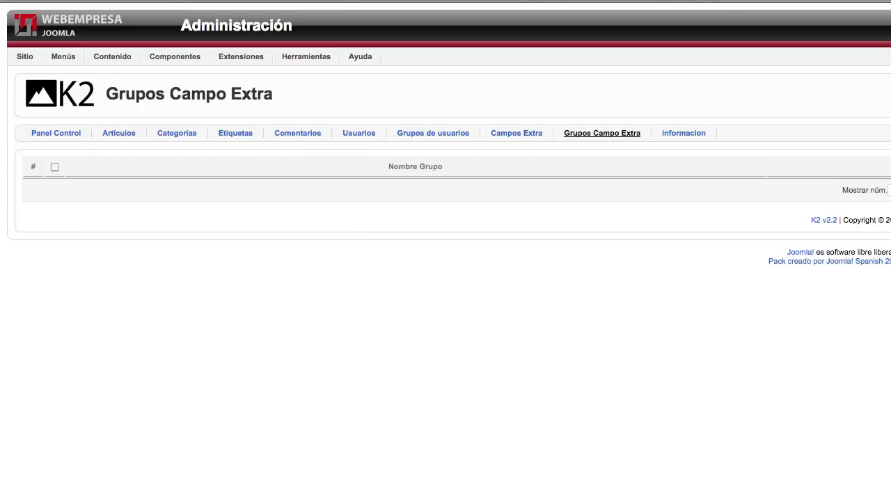
left_click(205, 156)
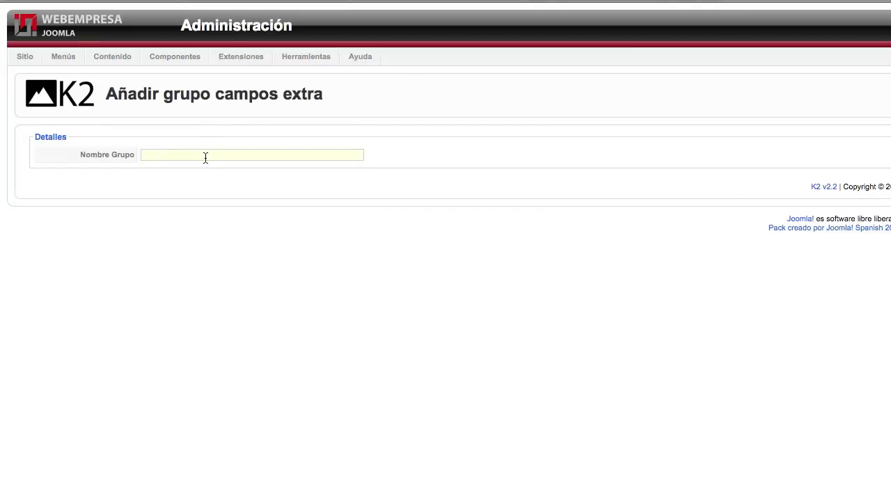
type("analisis")
key("Return")
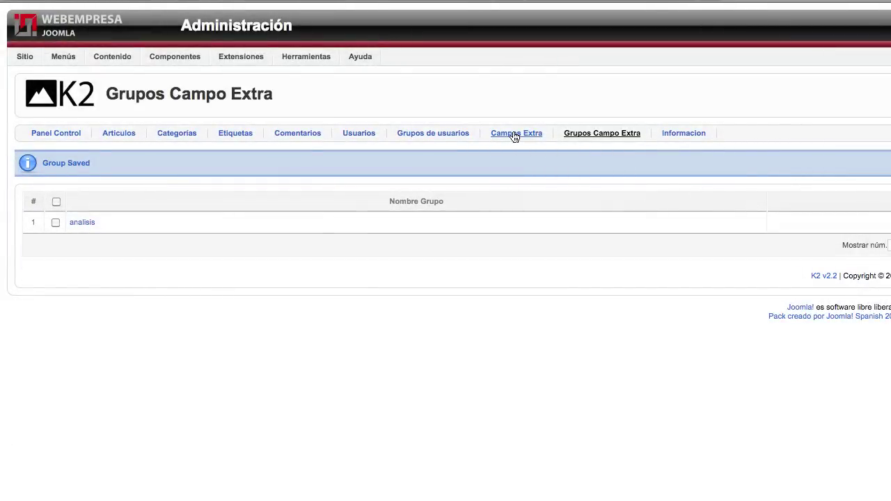
Start a new extra field named 'Nota' assigned to the analisis group.
left_click(514, 135)
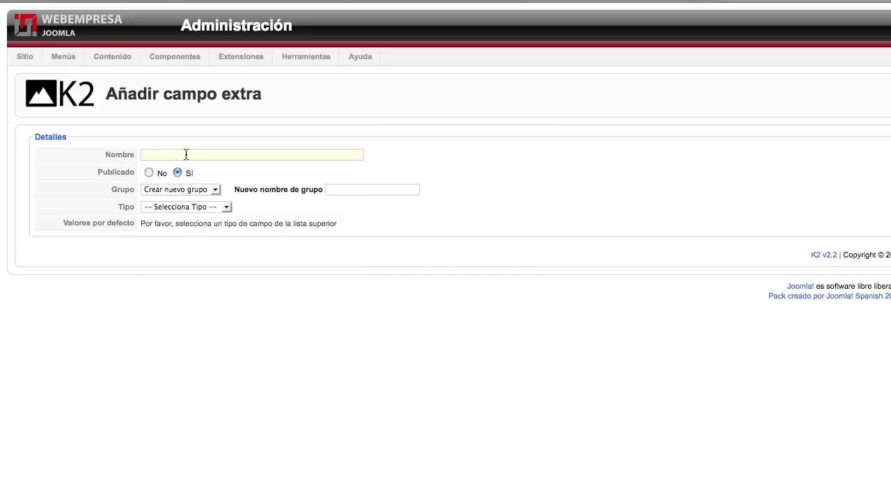
type("Nota")
left_click(213, 189)
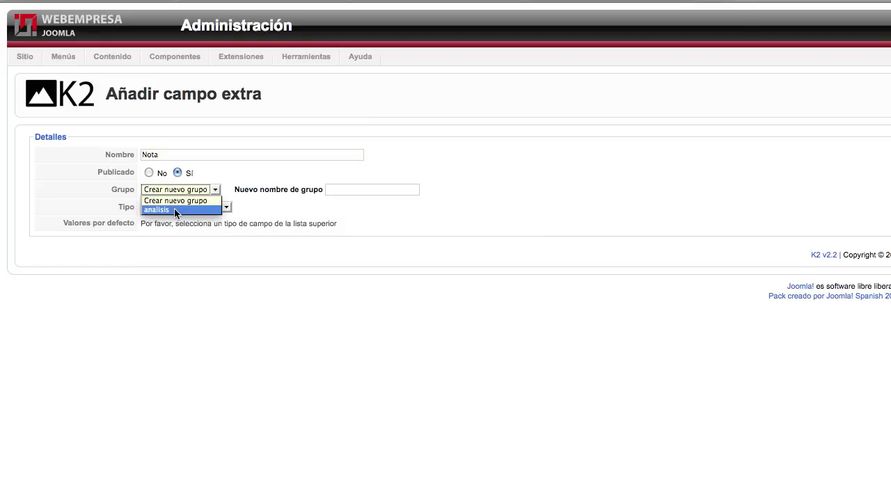
left_click(174, 209)
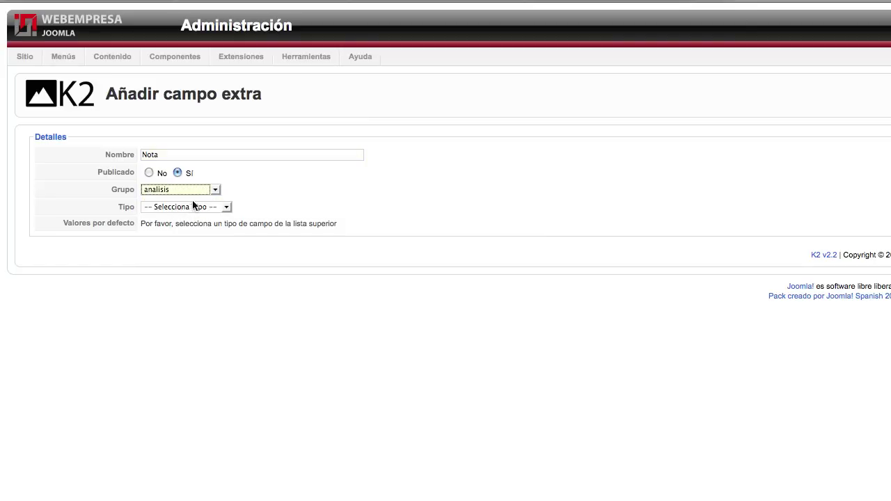
left_click(194, 193)
left_click(172, 200)
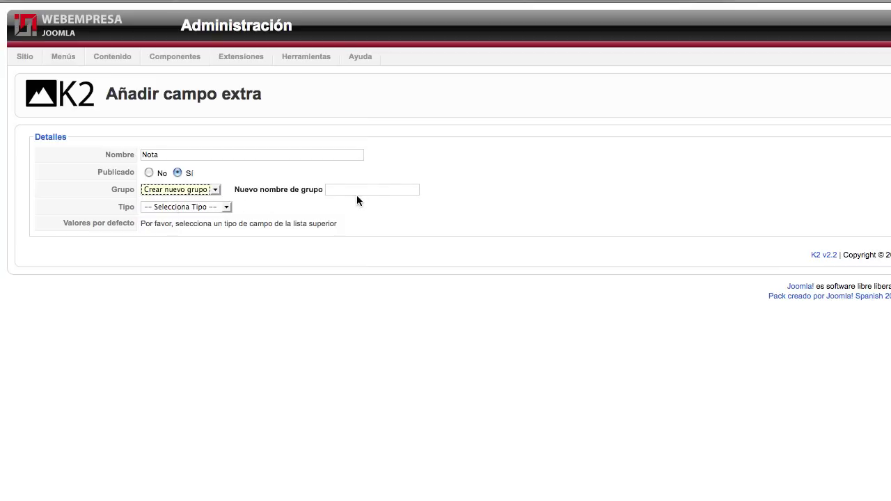
left_click(189, 190)
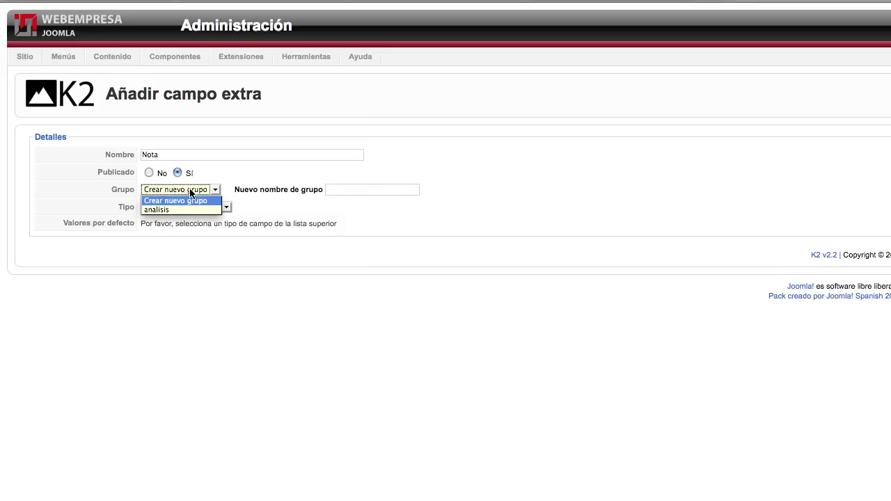
left_click(159, 208)
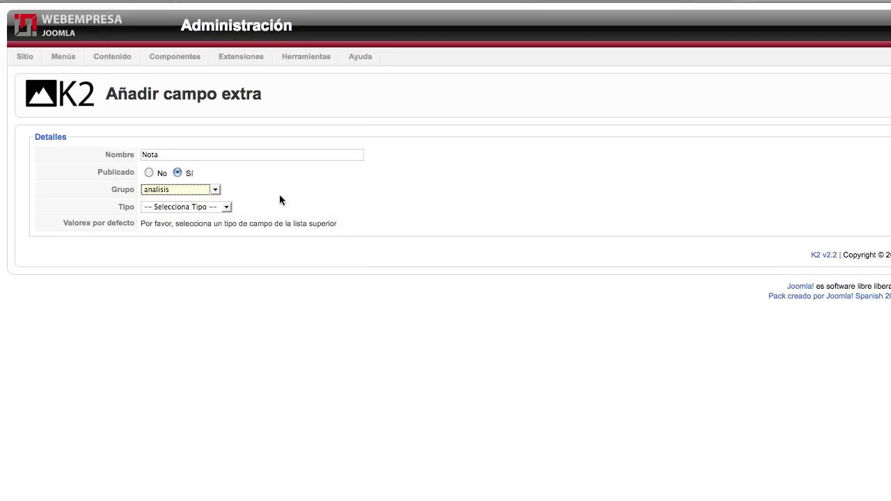
left_click(192, 209)
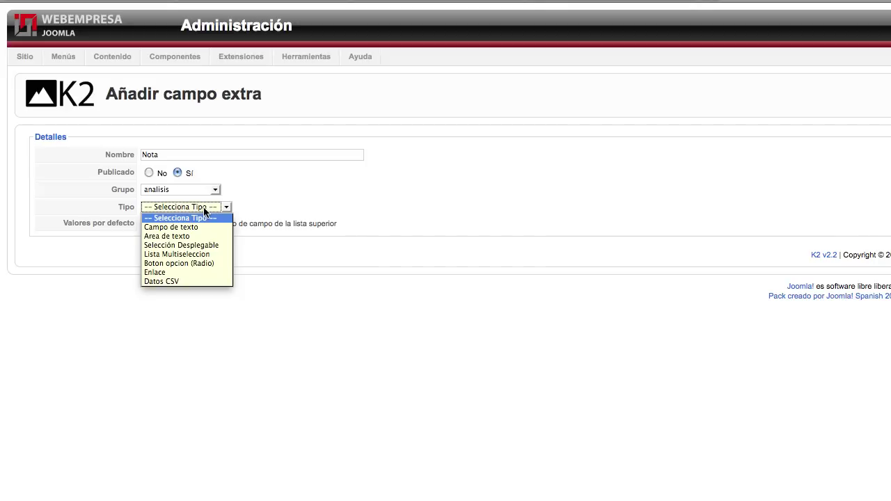
Make Nota a dropdown selection and enter options 1 through 5.
left_click(211, 245)
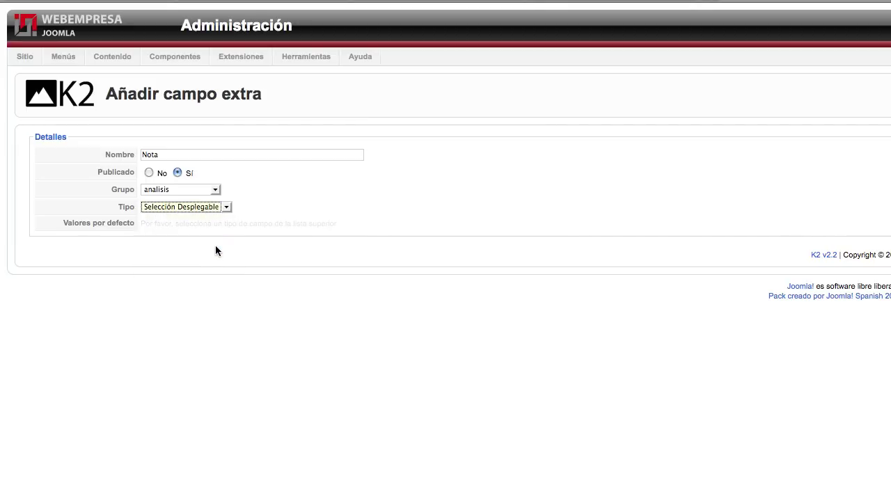
left_click(184, 243)
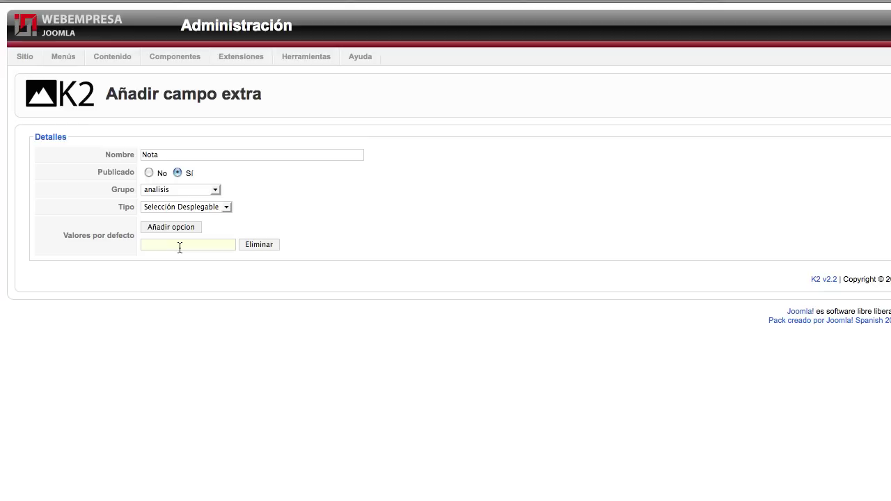
type("1")
left_click(190, 230)
left_click(169, 262)
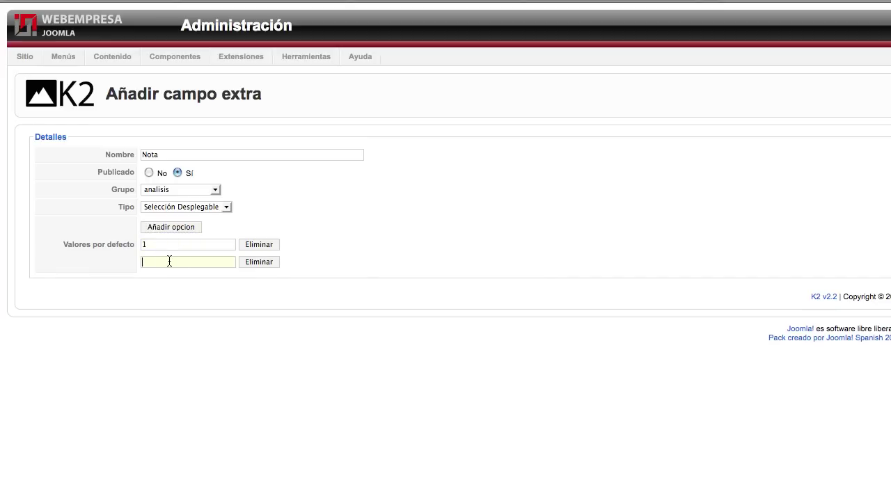
type("2")
left_click(172, 228)
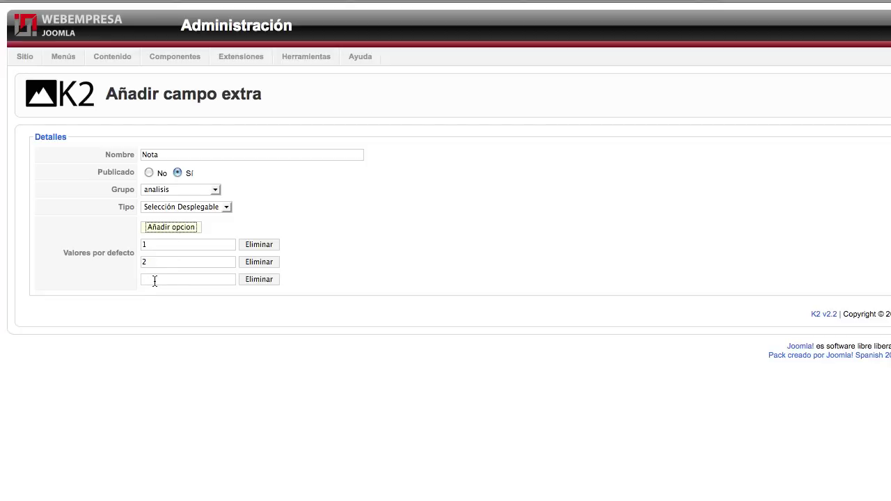
left_click(155, 280)
type("3")
left_click(166, 229)
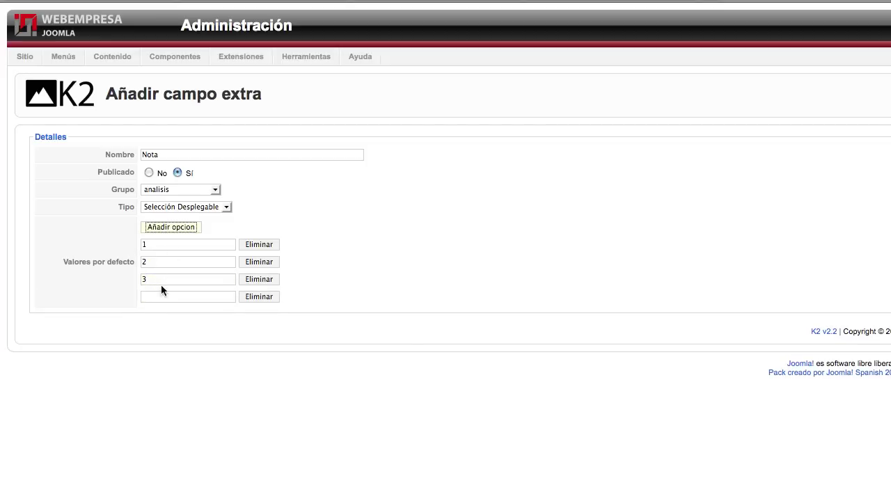
left_click(157, 295)
type("4")
left_click(161, 230)
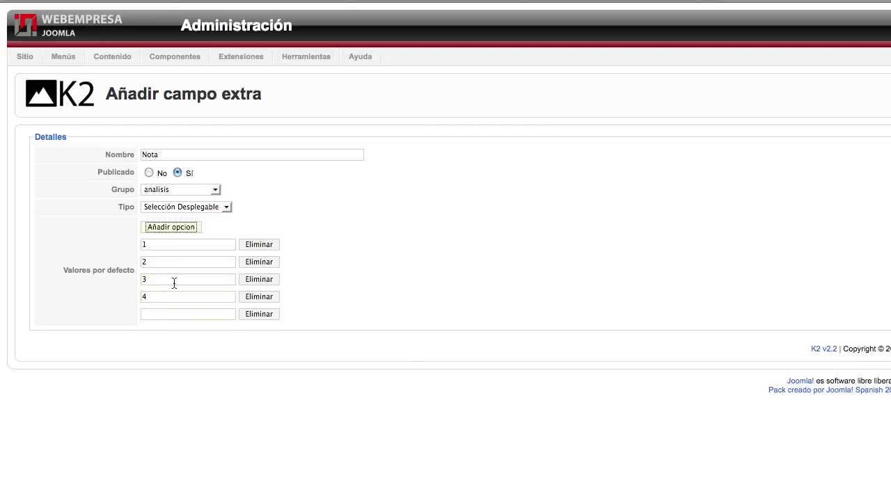
left_click(162, 315)
type("5")
Add the remaining dropdown options 6 through 10.
left_click(167, 228)
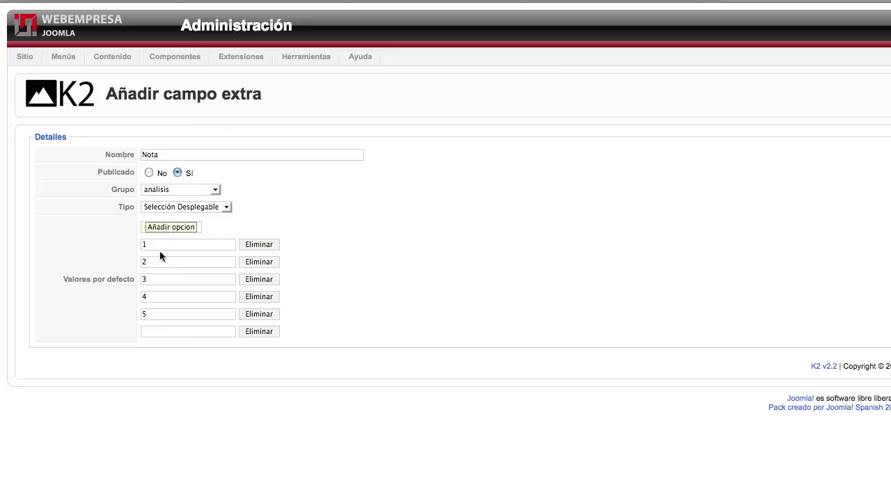
left_click(156, 332)
type("6")
left_click(164, 228)
left_click(166, 351)
type("7")
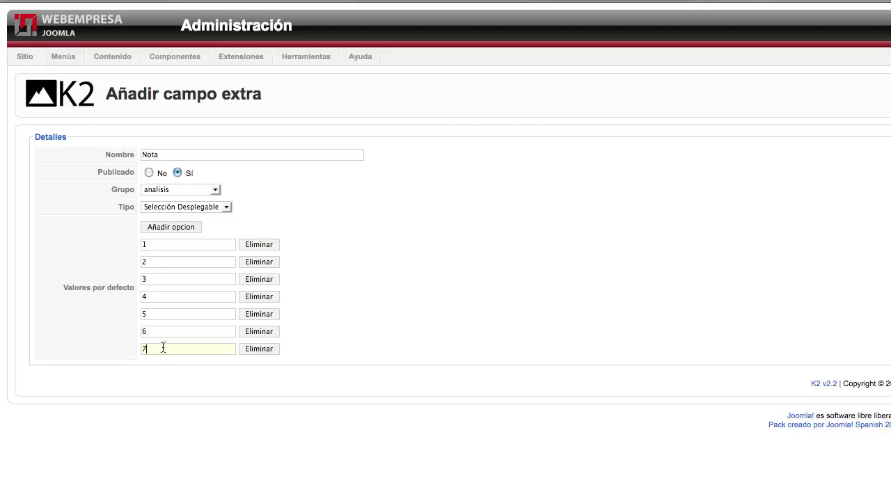
left_click(160, 230)
left_click(154, 369)
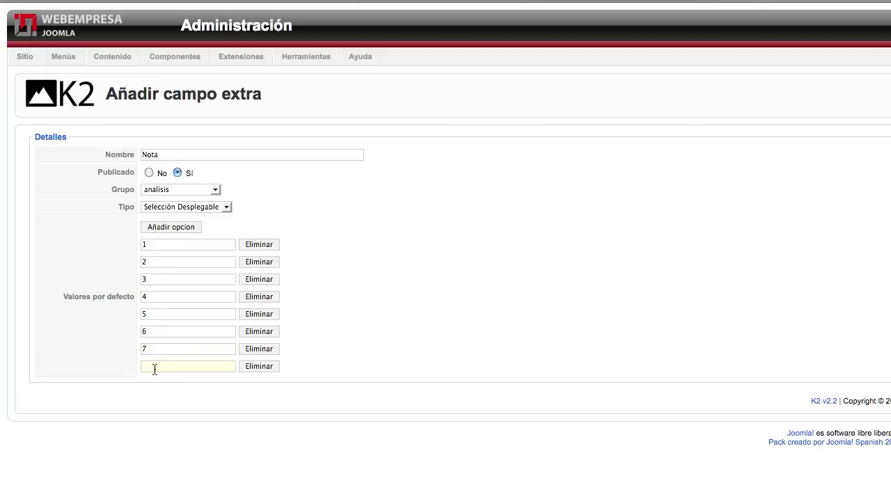
type("8")
left_click(170, 228)
left_click(158, 384)
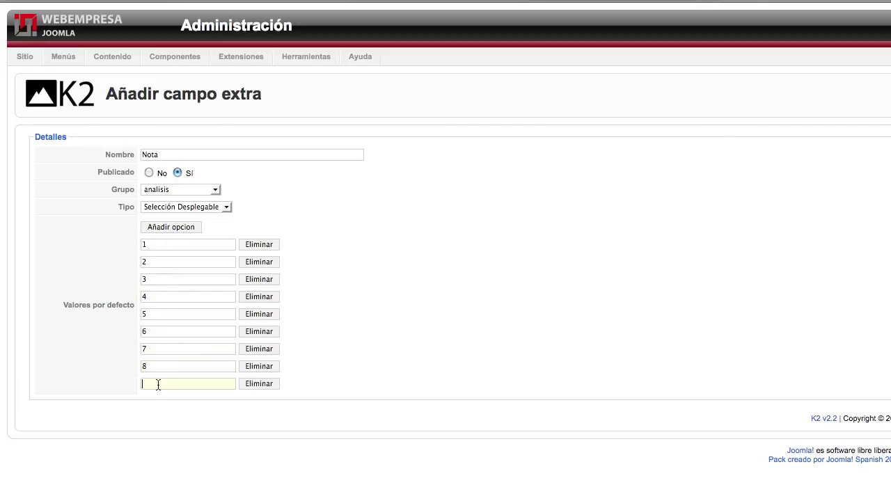
type("9")
left_click(174, 227)
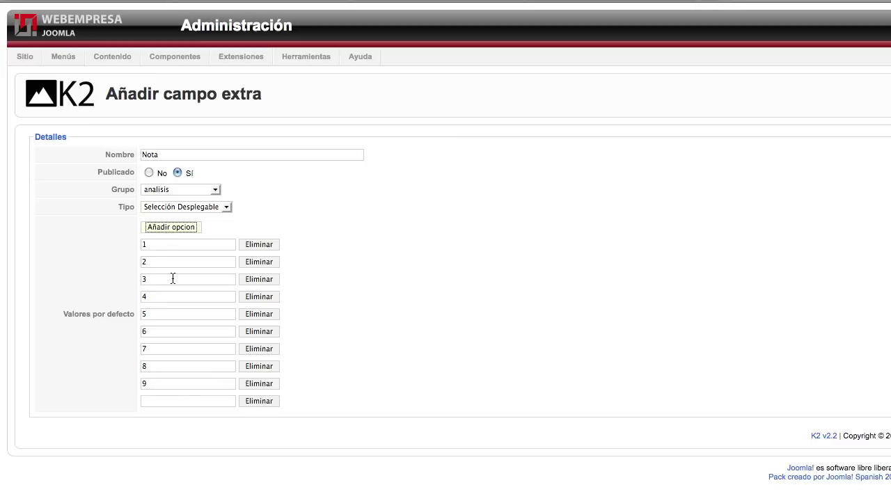
left_click(160, 402)
type("10")
left_click(167, 226)
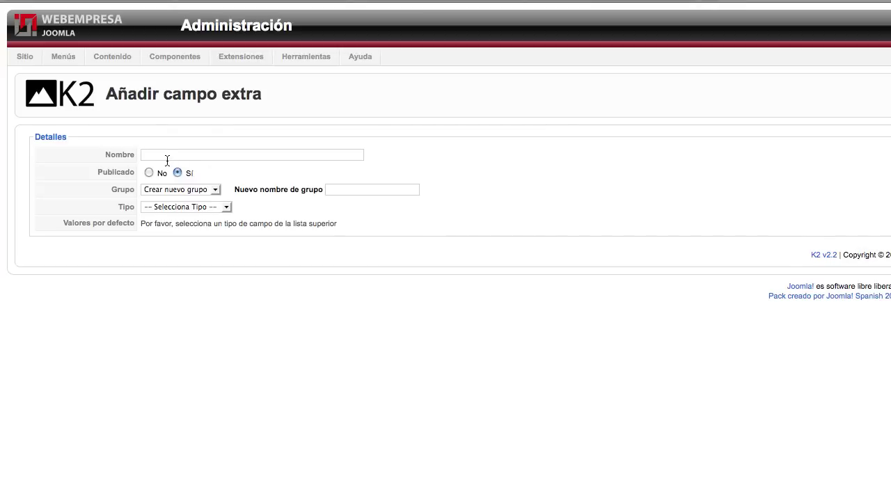
Create a 'Fabricante' extra field of type Campo de texto in the analisis group.
left_click(172, 159)
type("Fabricante")
left_click(172, 189)
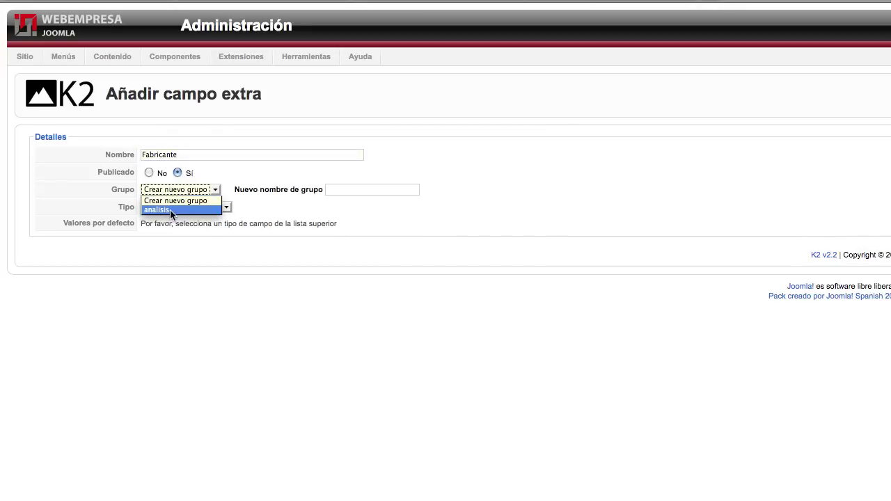
left_click(170, 209)
left_click(181, 209)
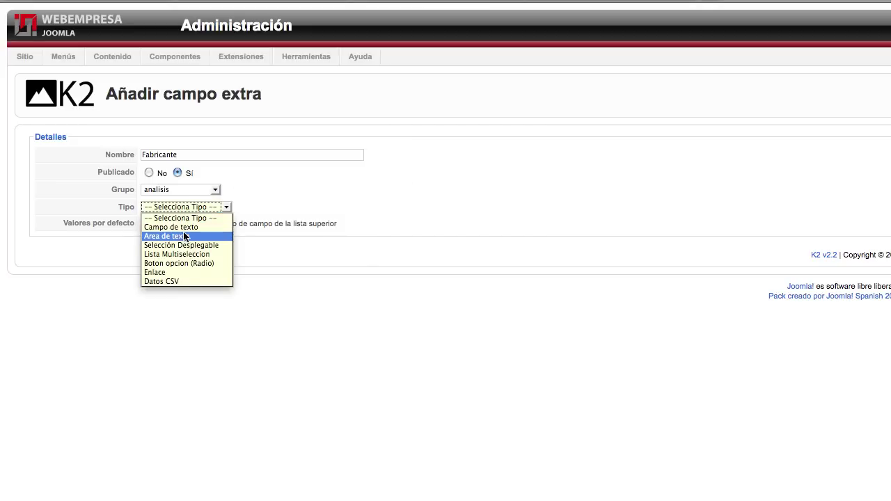
left_click(190, 227)
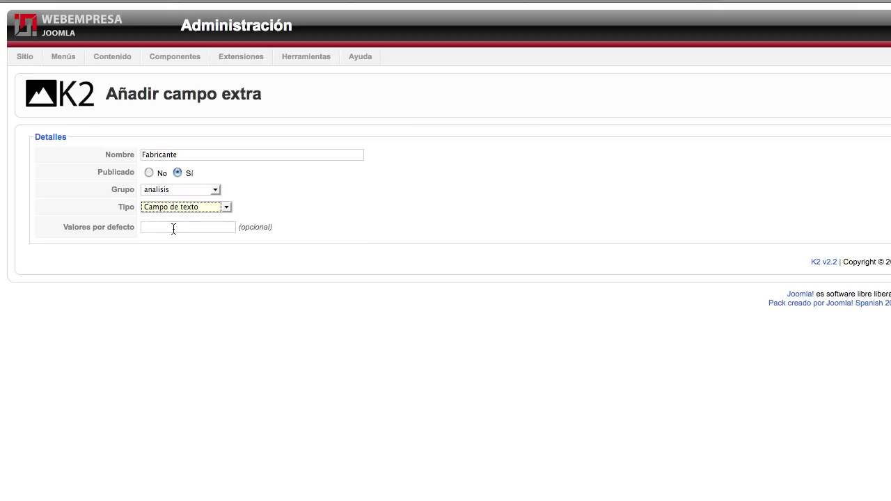
left_click(173, 228)
left_click(186, 208)
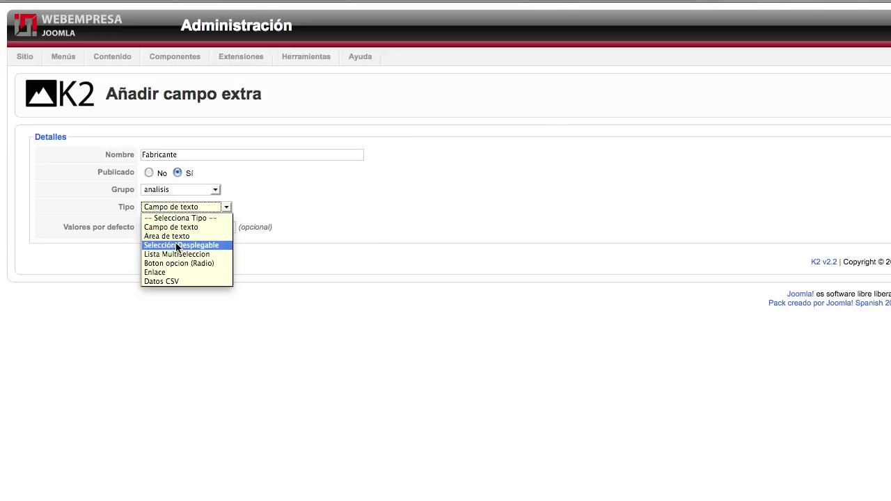
left_click(187, 210)
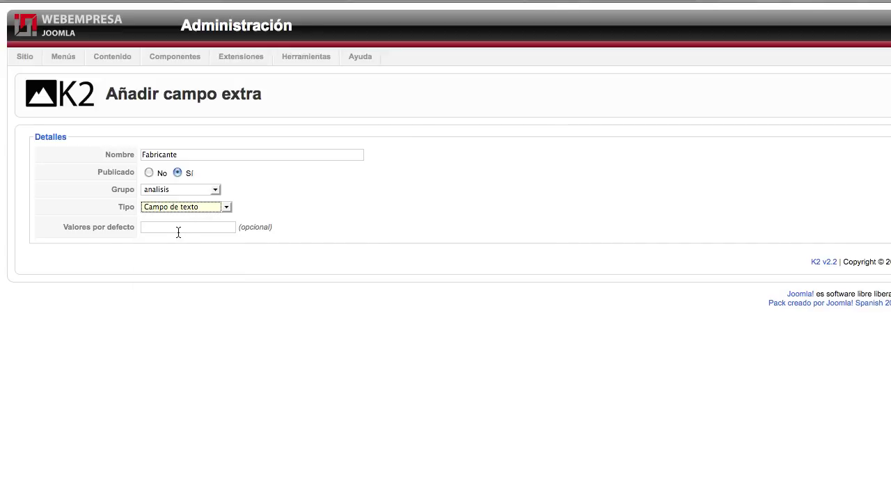
left_click(178, 231)
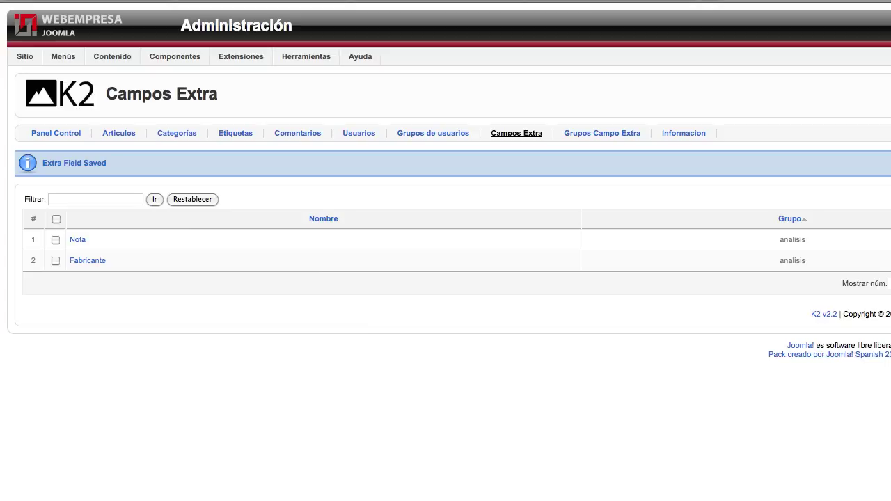
Name a new extra field 'Web' in the analisis group and make it a link.
left_click(189, 160)
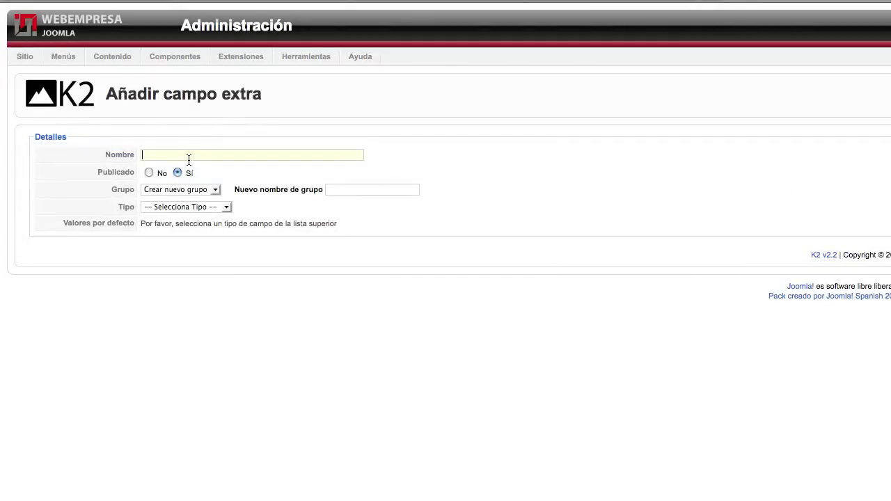
type("Web")
key("Tab")
key("Tab")
key("Tab")
left_click(207, 195)
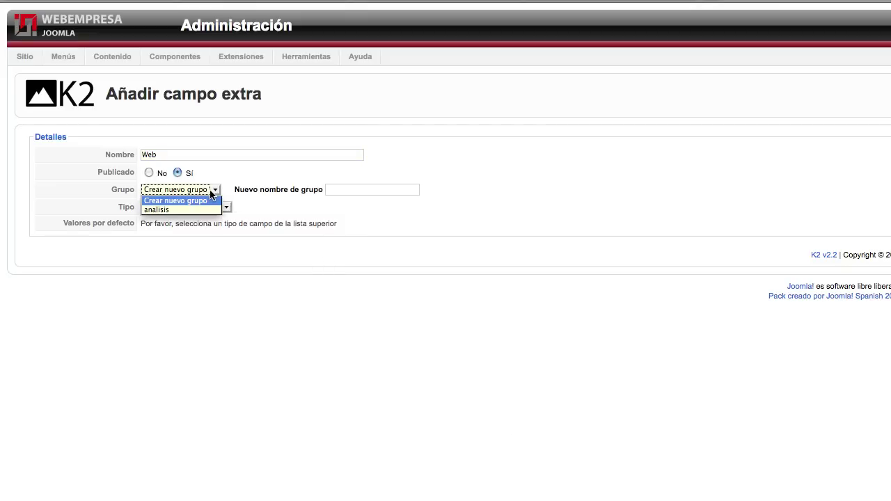
left_click(168, 211)
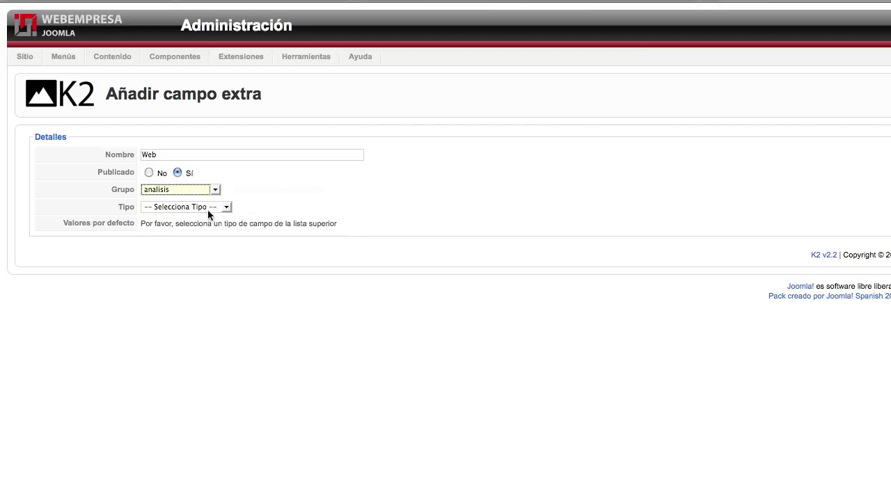
left_click(207, 210)
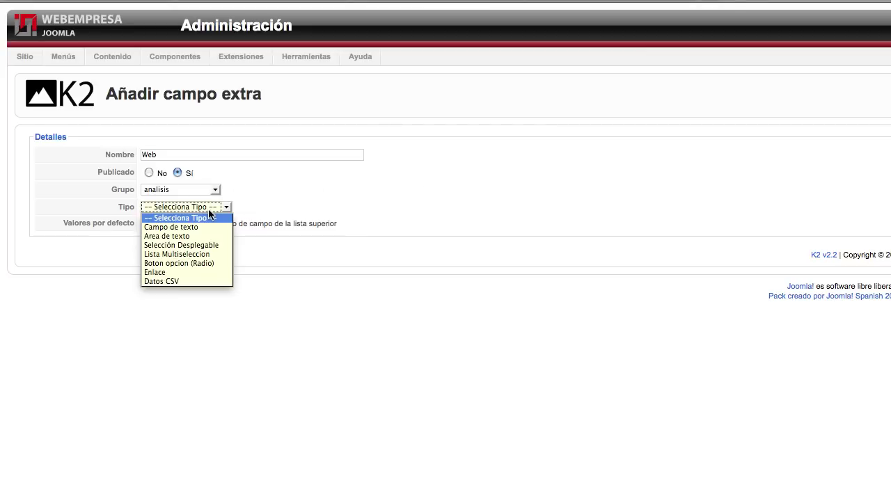
left_click(166, 272)
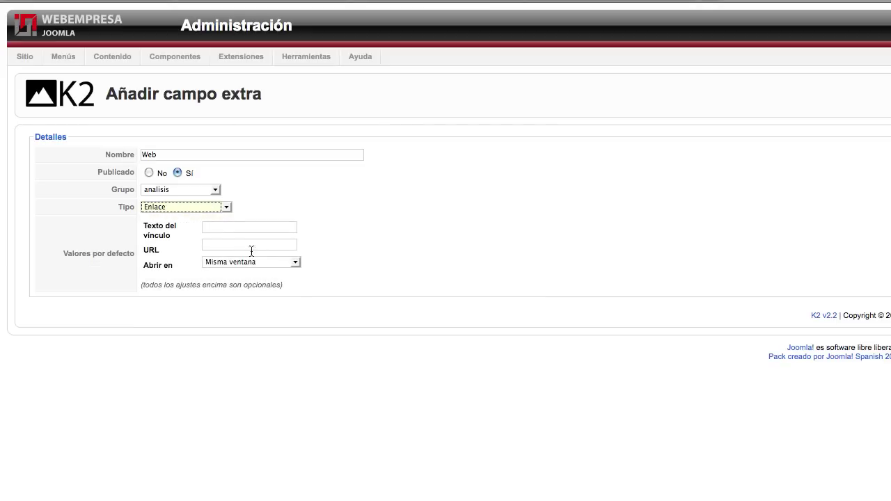
left_click(226, 228)
left_click(240, 229)
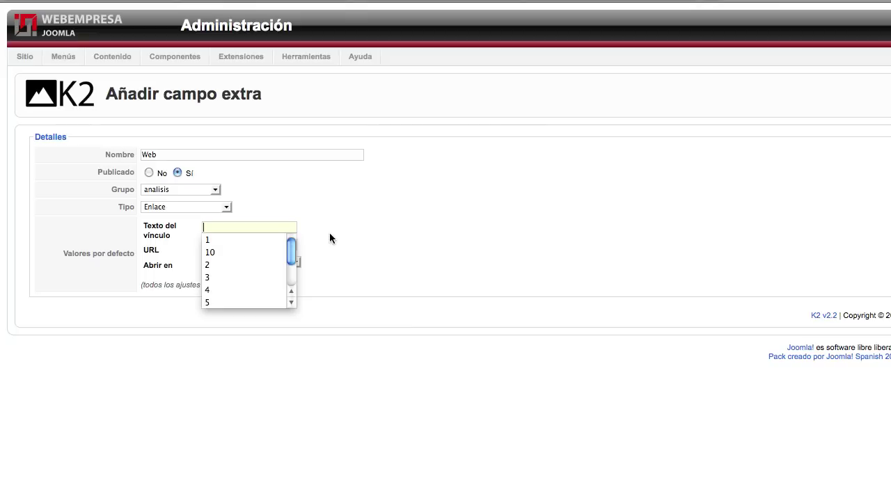
type("Enlac")
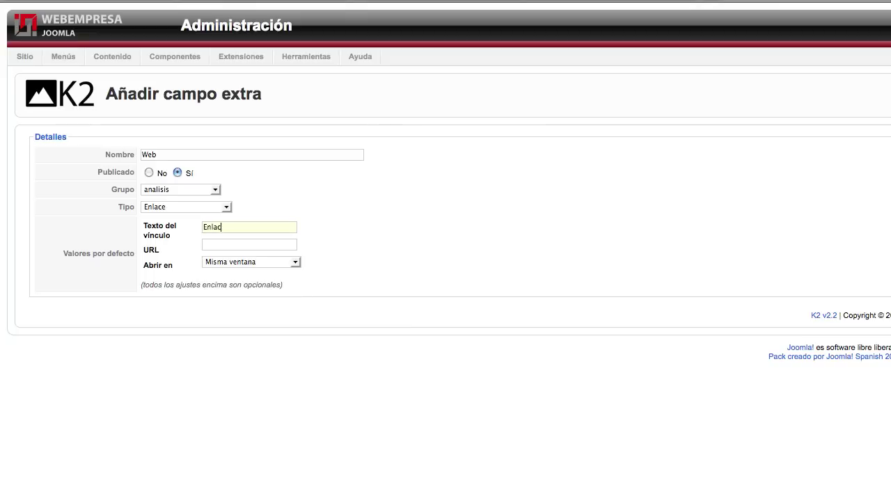
type("e a la web del fabricante")
left_click(234, 245)
type("http://")
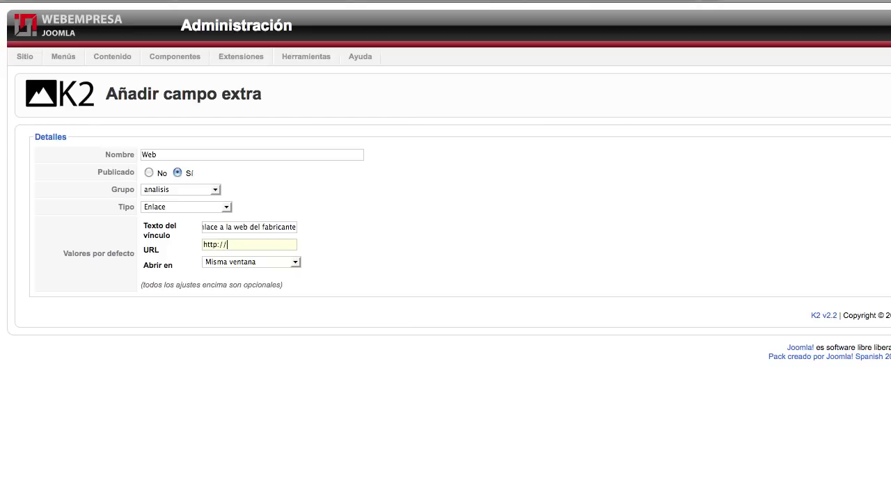
type("www.google.com")
left_click(278, 261)
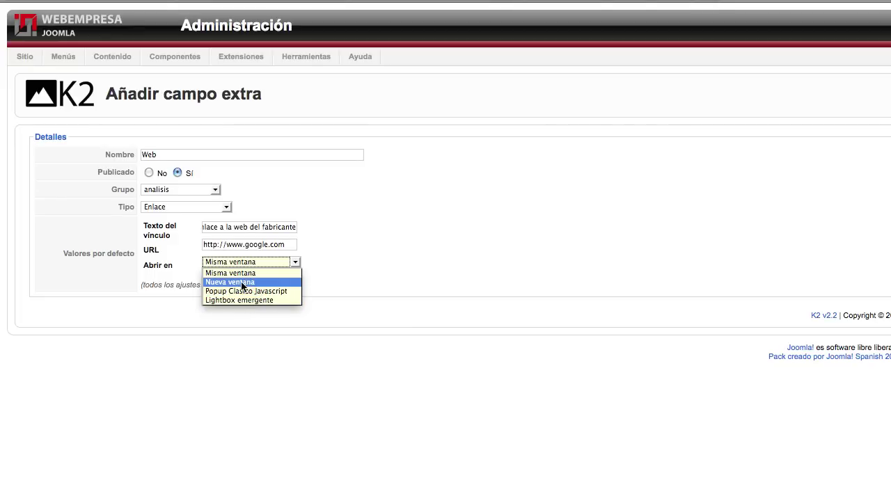
left_click(240, 283)
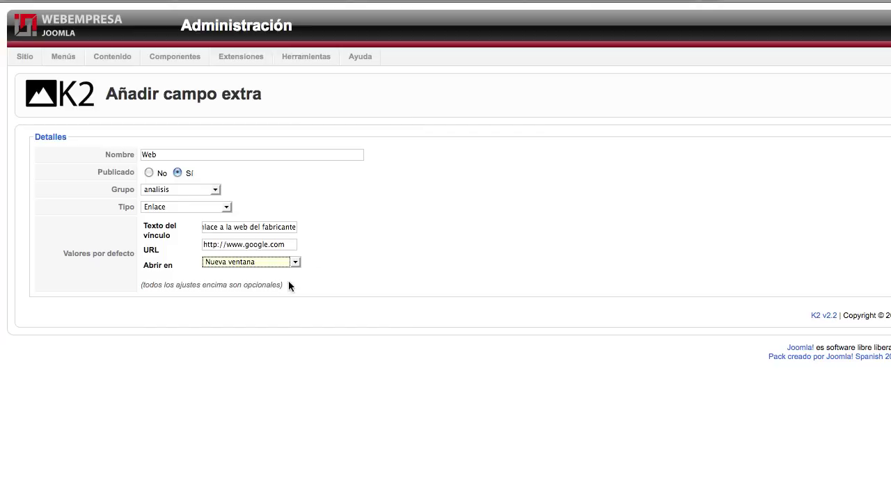
left_click(295, 263)
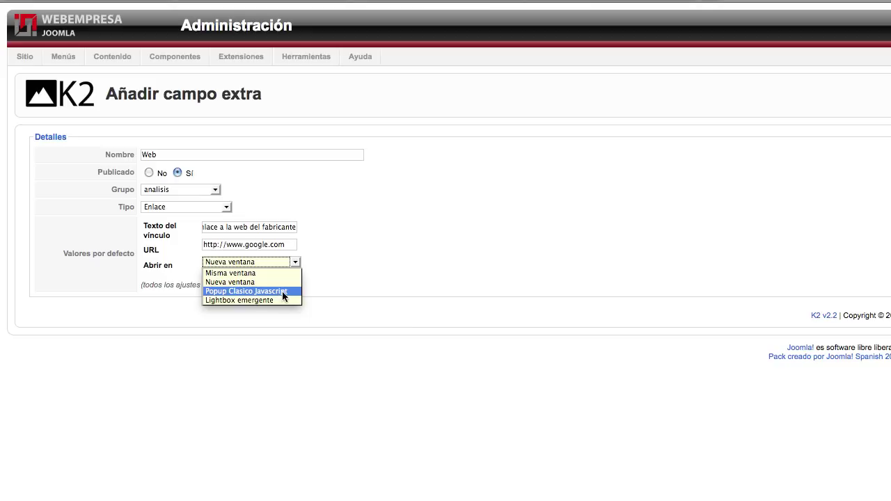
left_click(237, 300)
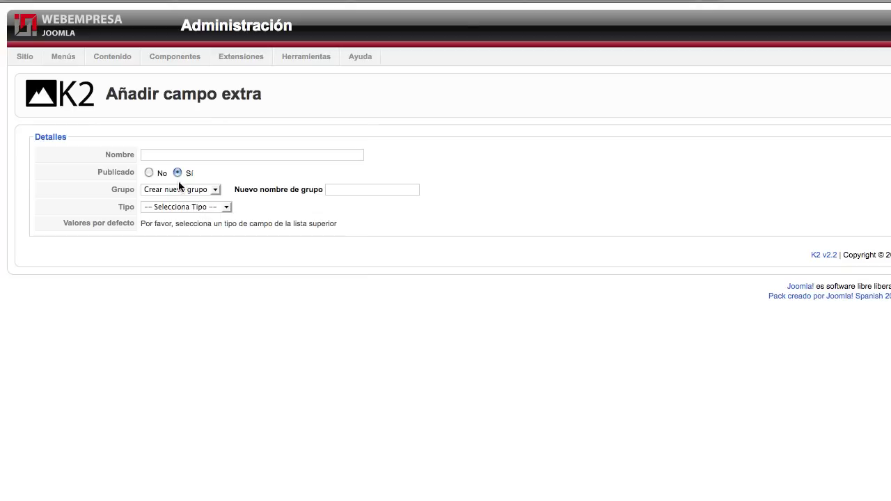
Create a new extra field named 'Modelo' as a Campo de texto in the analisis group.
left_click(156, 152)
type("Modelo")
left_click(206, 191)
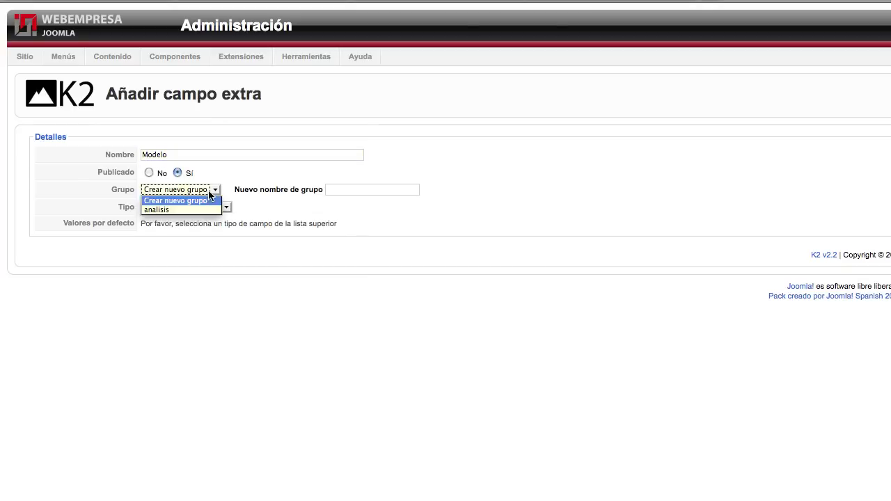
left_click(198, 218)
left_click(200, 197)
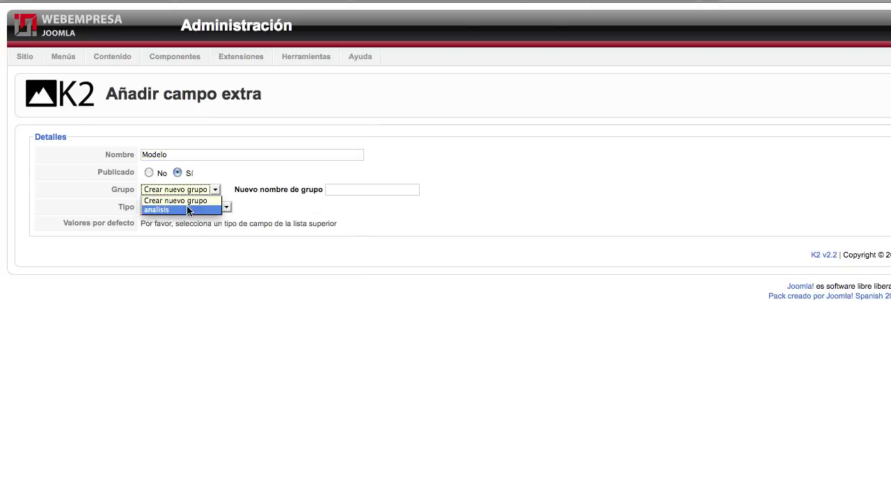
left_click(187, 207)
left_click(186, 208)
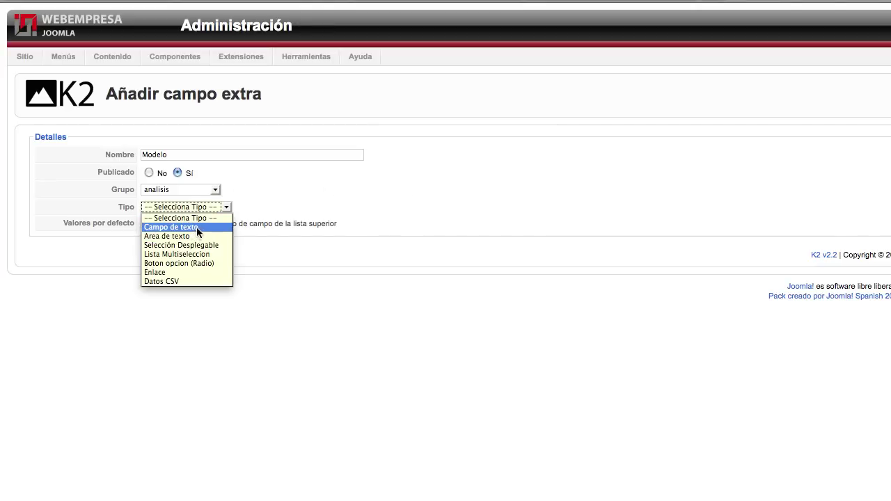
left_click(197, 228)
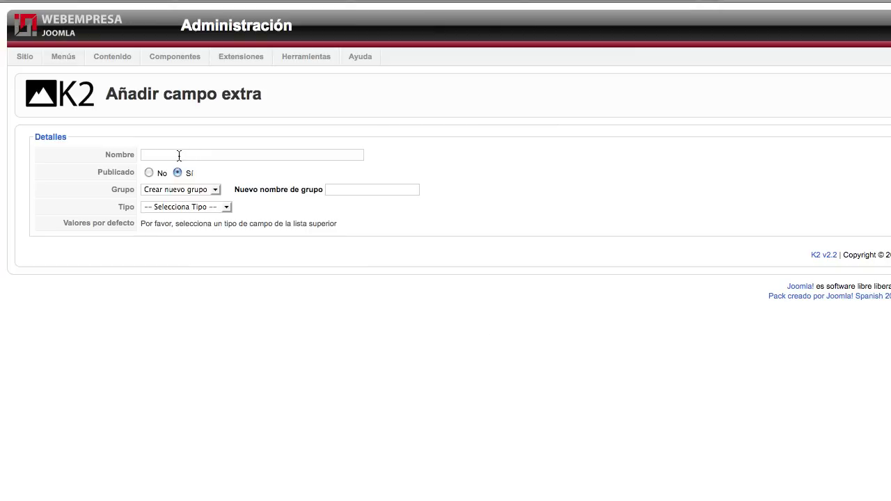
Name the next extra field 'Comparativas' and make it a Datos CSV field in the analisis group.
type("Comparativas")
left_click(178, 189)
left_click(174, 207)
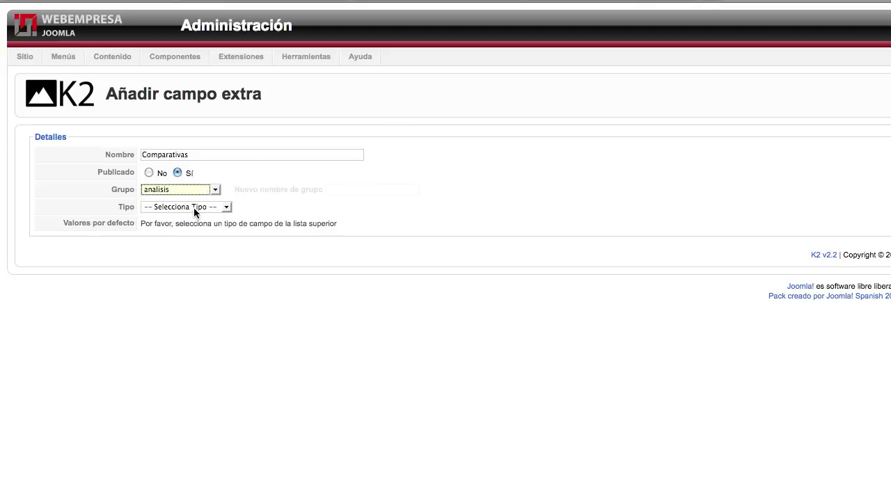
left_click(194, 207)
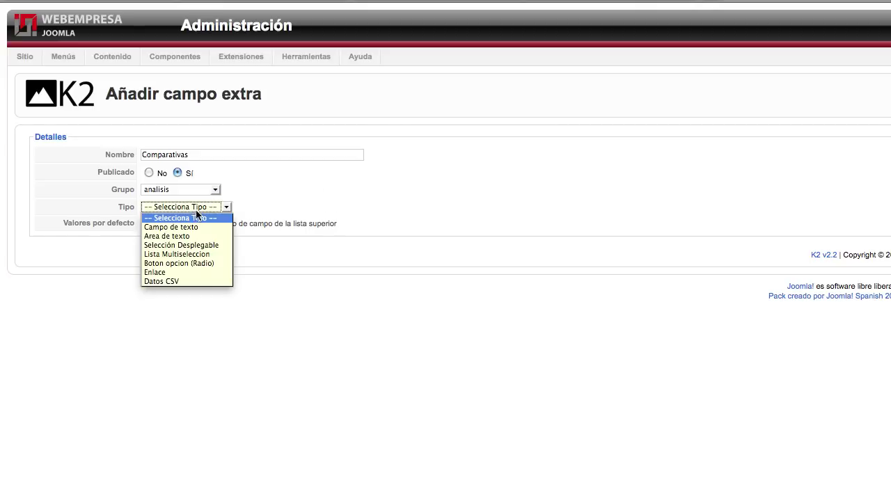
left_click(173, 281)
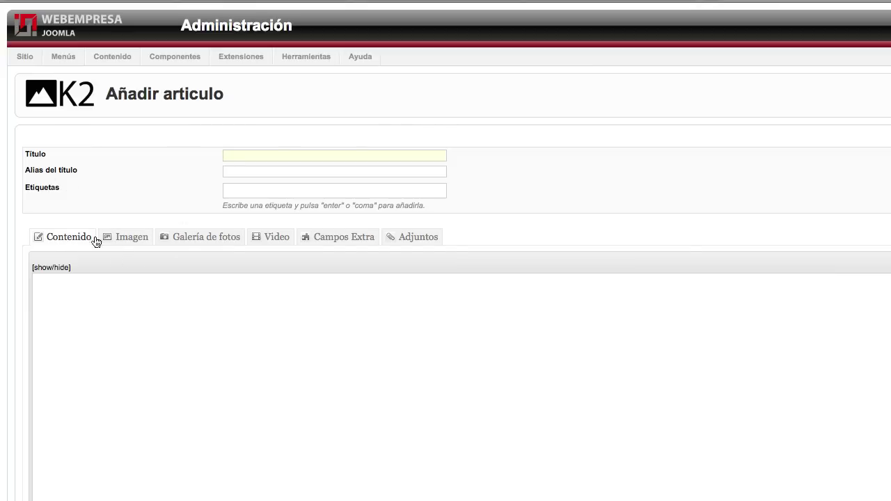
Browse the Imagen, Galería de fotos, Video and Campos Extra tabs, reading the Simple Image Gallery plugin notice.
left_click(130, 239)
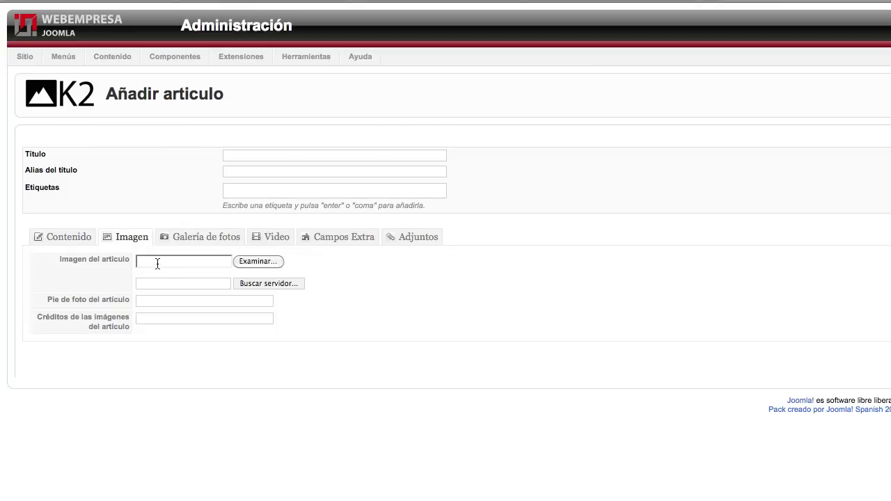
left_click(213, 239)
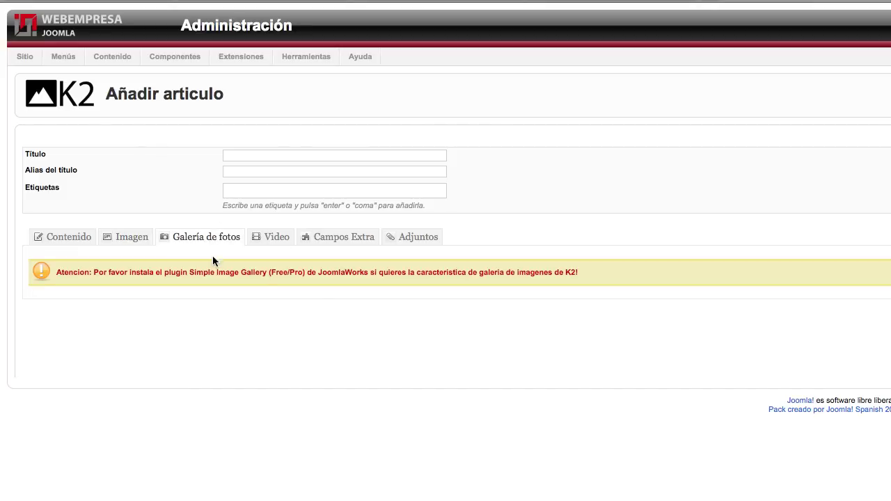
left_click_drag(382, 274, 278, 272)
left_click(186, 273)
left_click_drag(169, 273, 344, 269)
left_click(355, 273)
left_click_drag(332, 273, 254, 273)
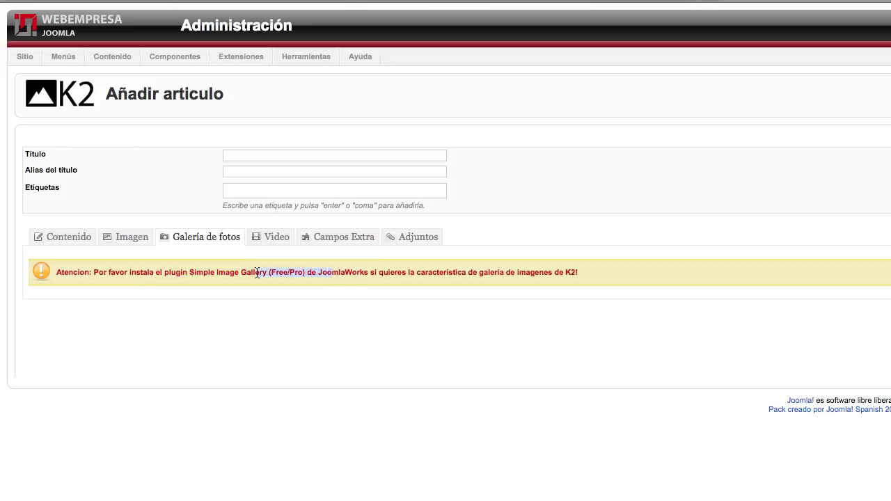
left_click(193, 273)
left_click(271, 239)
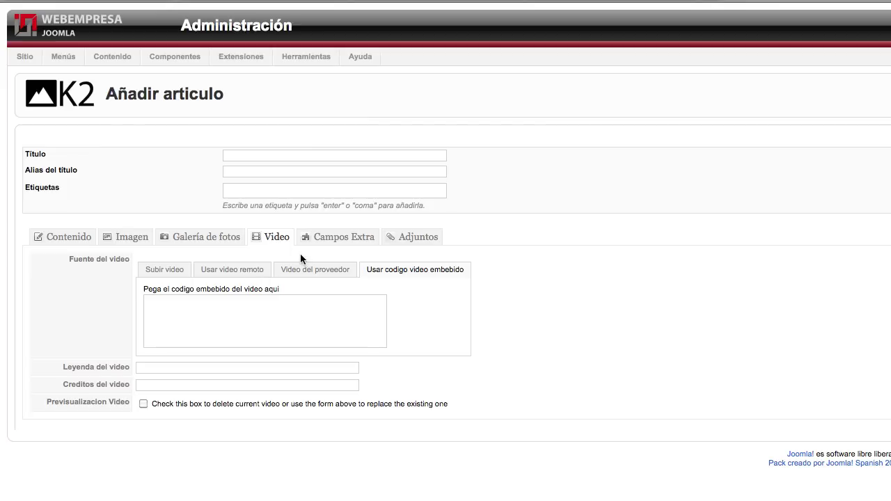
left_click(339, 239)
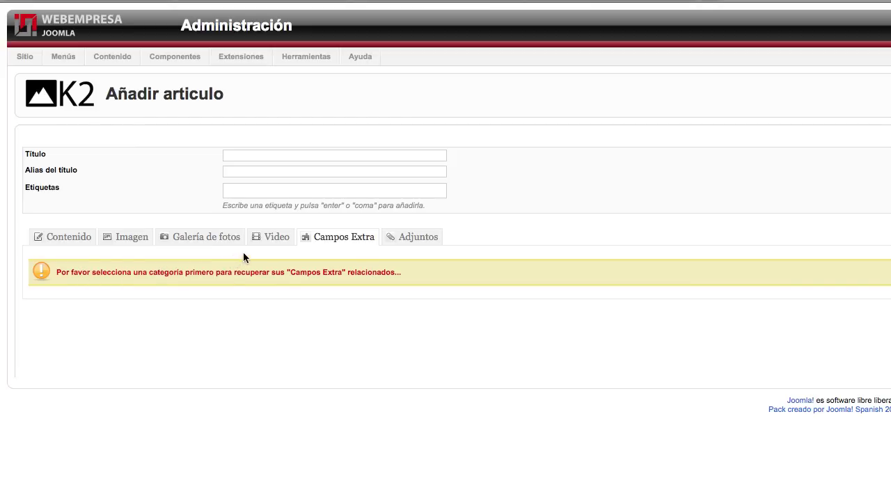
Read the category-required notice and look through the Adjuntos, Campos Extra and Contenido tabs.
mouse_move(157, 273)
left_mouse_down()
mouse_move(394, 274)
mouse_move(74, 272)
mouse_move(163, 273)
left_mouse_up()
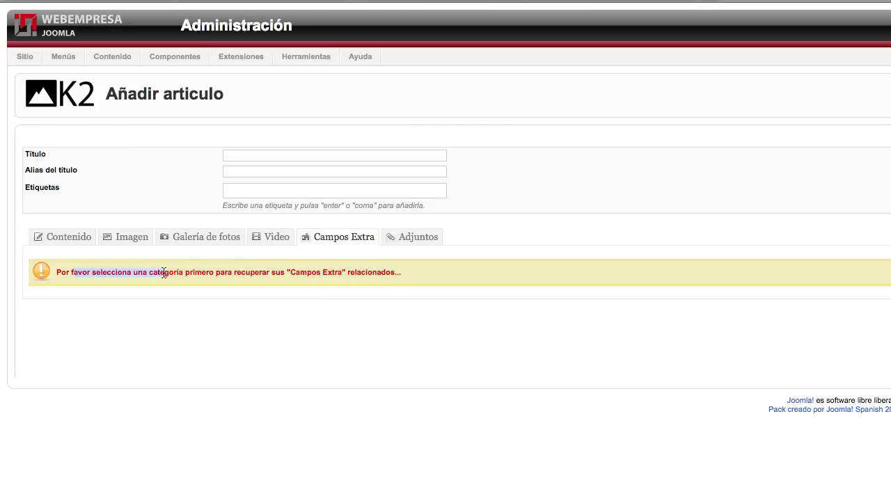
left_click(390, 274)
left_click(409, 239)
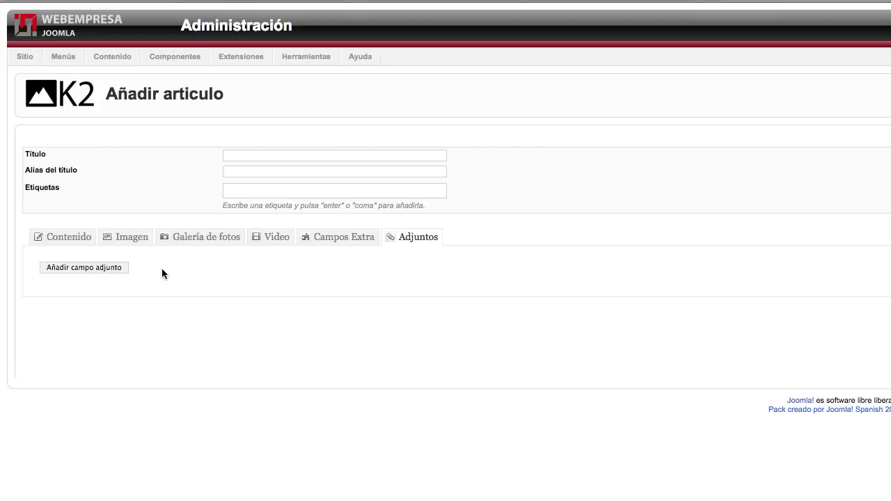
left_click(350, 239)
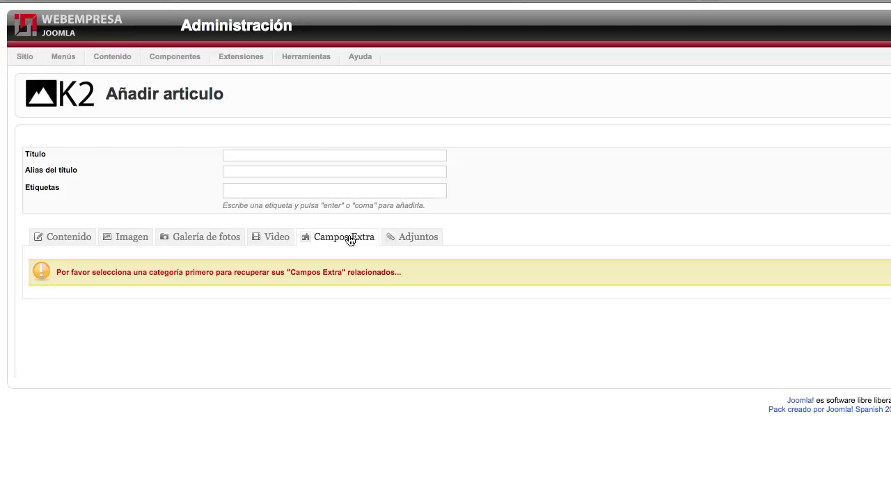
left_click(416, 241)
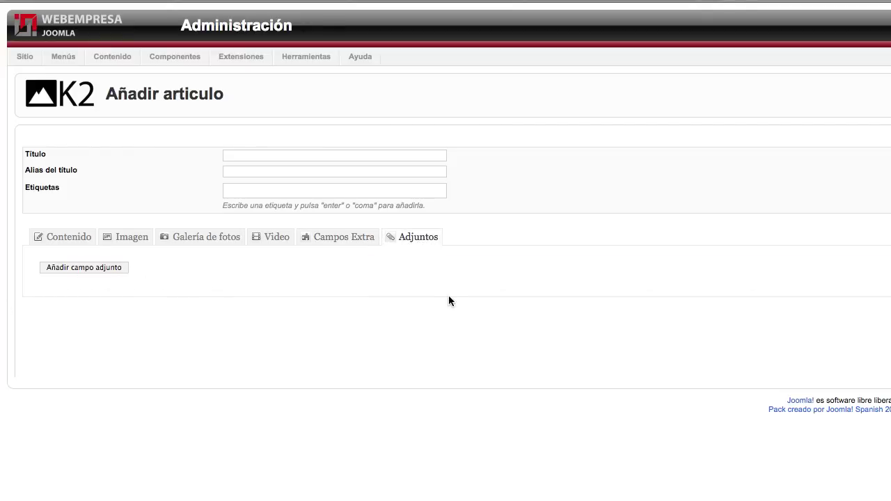
left_click(70, 240)
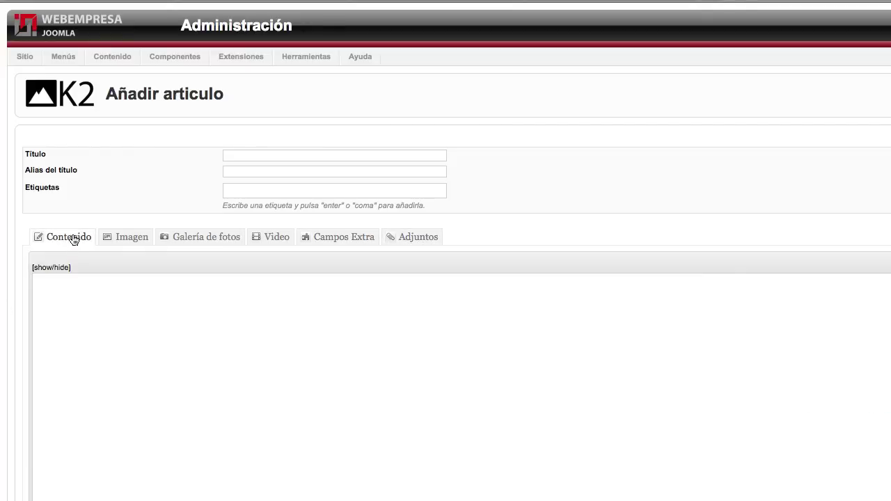
left_click(422, 241)
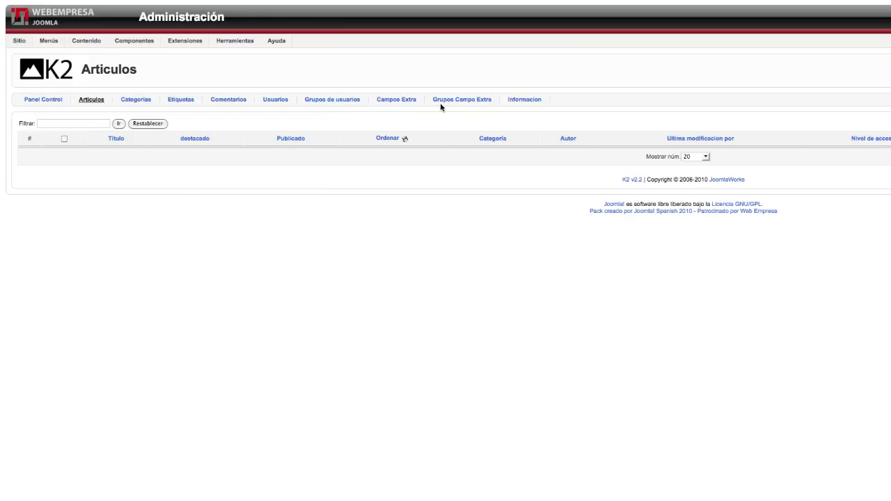
Edit the Análisis category and set its associated extra field group to 'análisis'.
left_click(147, 105)
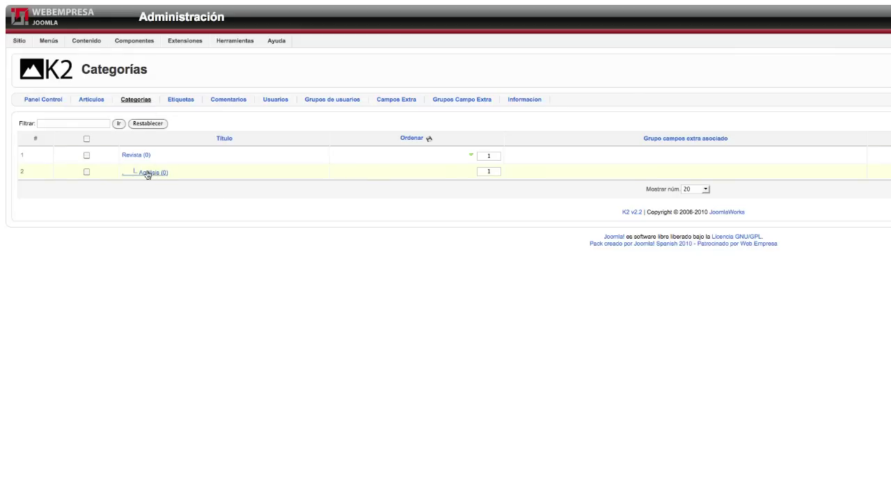
left_click(148, 173)
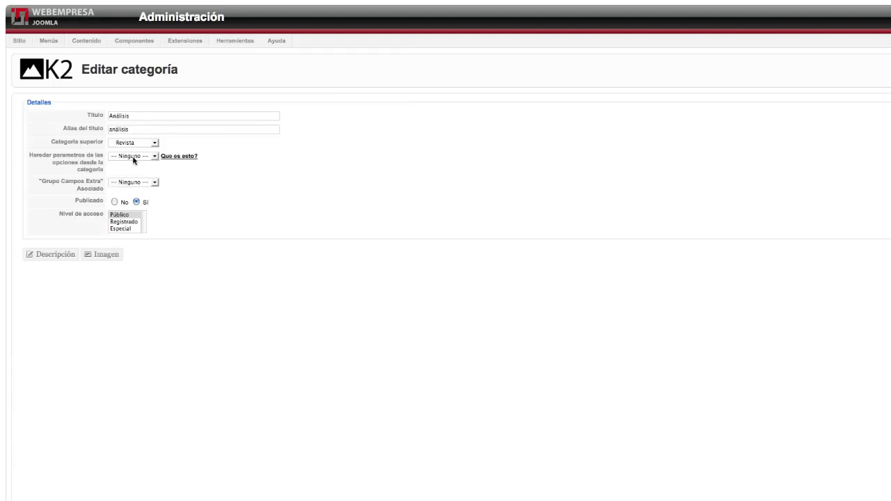
left_click(132, 182)
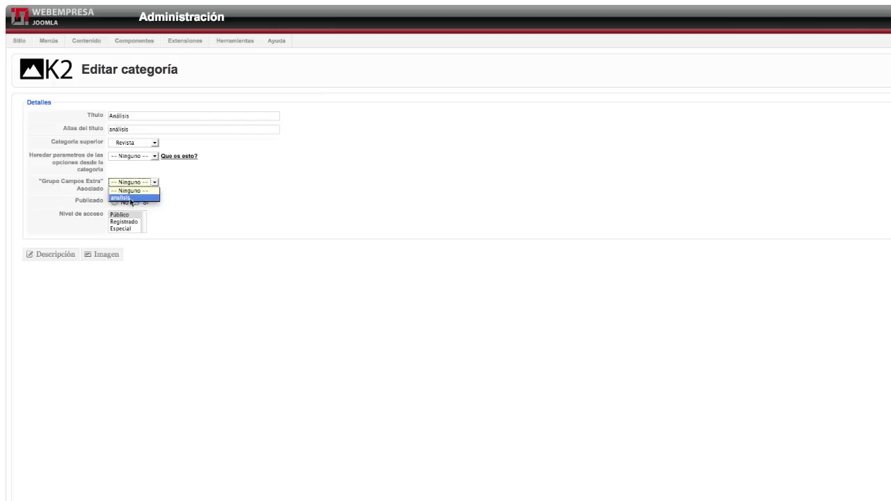
left_click(127, 199)
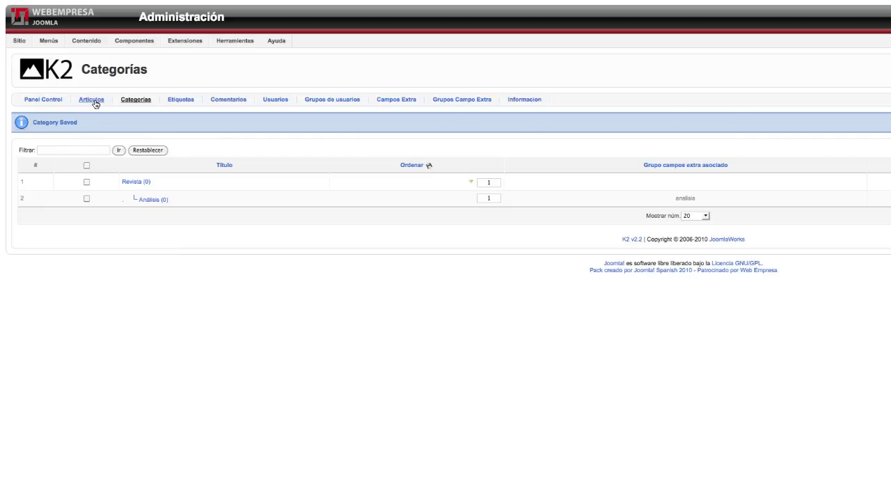
Start a new K2 article from the Artículos list and view its Campos Extra fields.
left_click(91, 100)
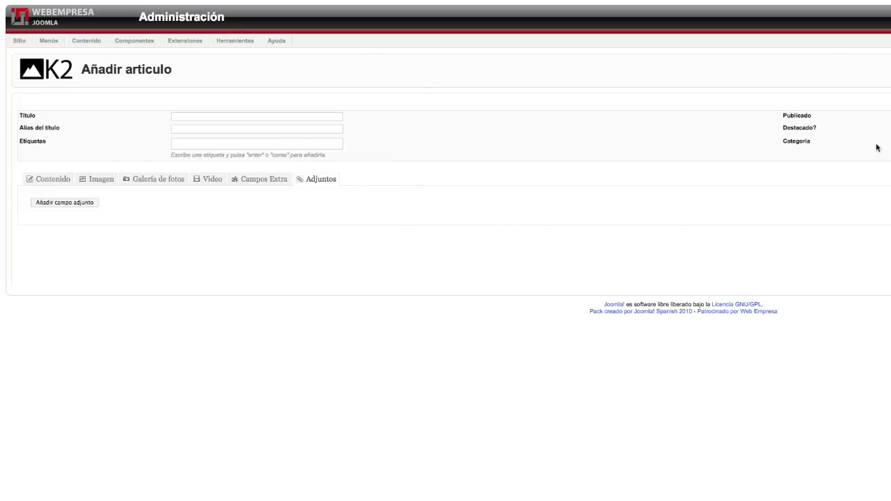
left_click(277, 182)
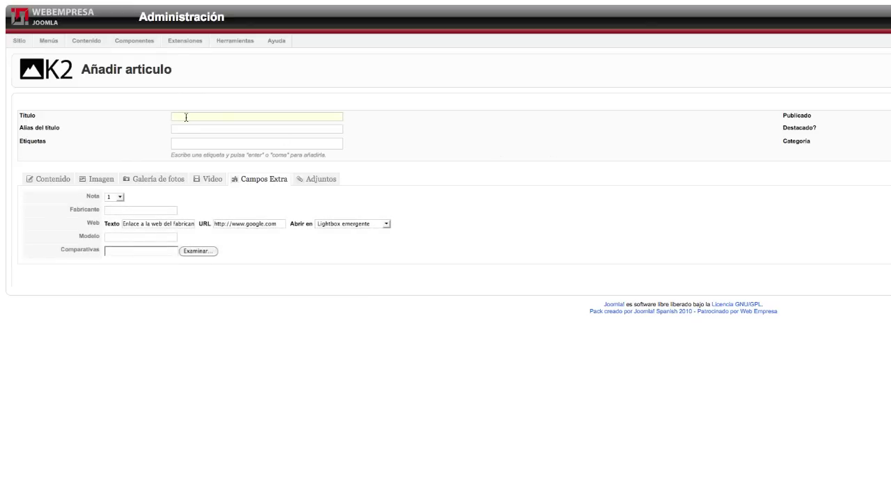
Title the article 'Nuevo renault megane coupe' and add tags potente, reanult, megane and deportivo.
left_click(181, 75)
type("Nuevo")
type(" renault megane")
type(" coupe")
type("potente")
key("Return")
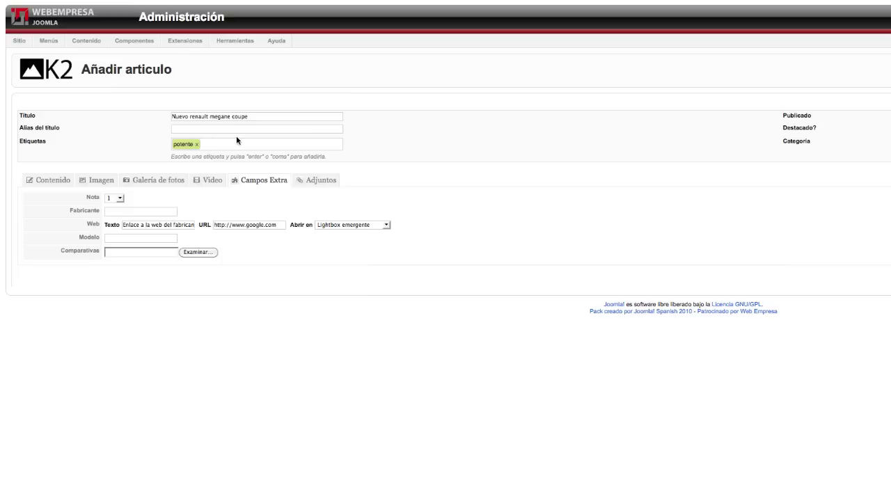
type("reanult")
key("Return")
type("megane")
key("Return")
type("deportivo")
key("Return")
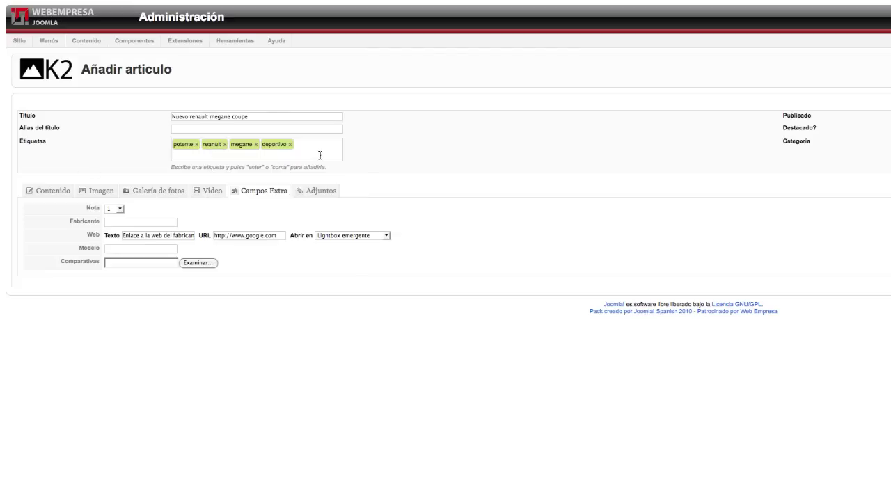
Paste Lorem ipsum into the body, enable rich-text editing, and append another pasted paragraph.
left_click(52, 191)
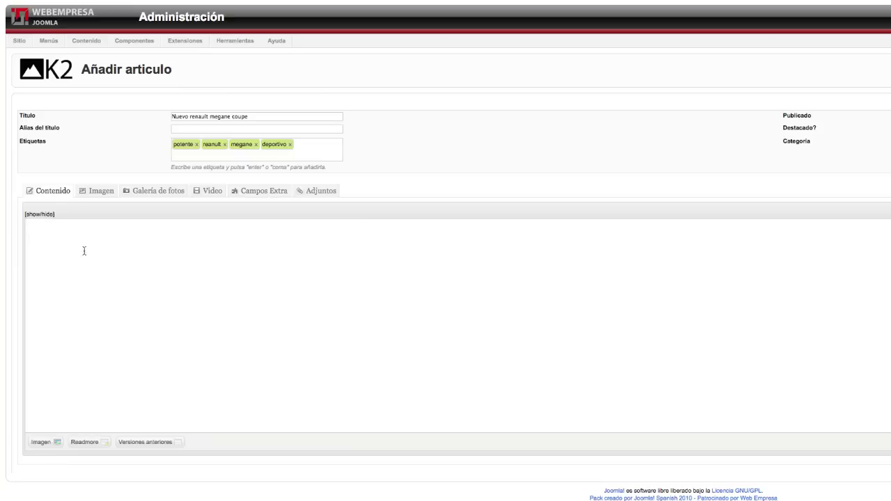
key("ctrl+v")
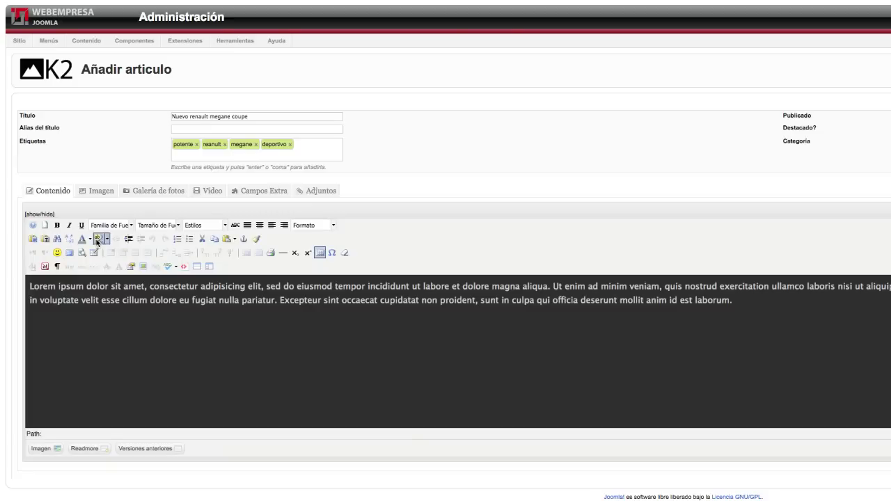
left_click(39, 214)
left_click(740, 303)
key("Return")
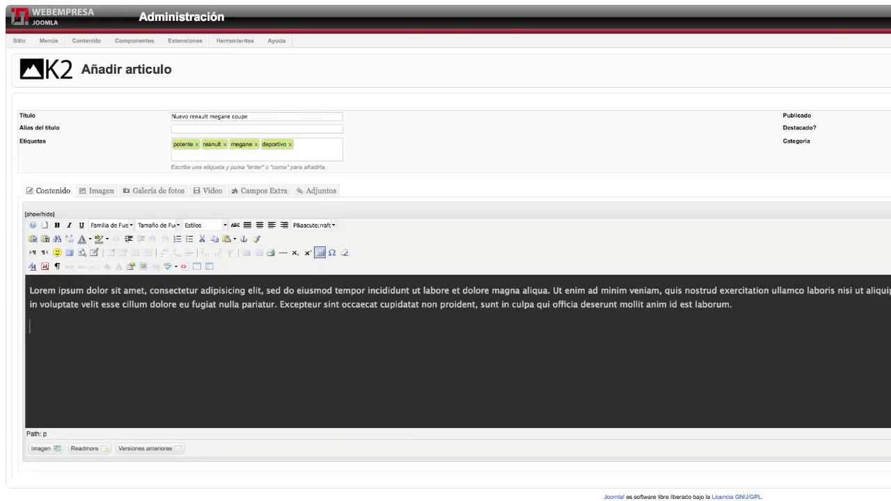
type("Lorem ipsum dolor sit amet, consectetur adipisicing elit, sed do eiusmod tempor incididunt ut labore et dolore magna aliqua. Ut enim ad minim veniam, quis nostrud exercitation ullamco laboris nisi ut aliquip ex ea commodo consequat. Duis aute irure dolor in reprehenderit in voluptate velit esse cillum dolore eu fugiat nulla pariatur. Excepteur sint occaecat cupidatat non proident, sunt in culpa qui officia deserunt mollit anim id est laborum")
type("Lorem ipsum dolor sit amet, consectetur adipisicing elit, sed do eiusmod tempor incididunt ut labore et dolore magna aliqua. Ut enim ad minim veniam, quis nostrud exercitation ullamco laboris nisi ut aliquip ex ea commodo consequat. Duis aute irure dolor in reprehenderit in voluptate velit esse cillum dolore eu fugiat nulla pariatur. Excepteur sint occaecat cupidatat non proident, sunt in culpa qui officia deserunt mollit anim id est laborum")
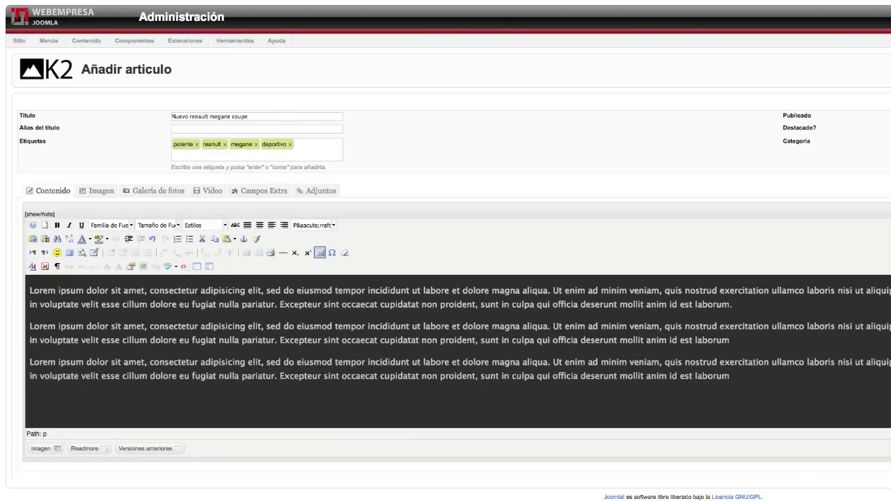
Attach an image from the Desktop videoK2 folder and caption it 'Nuevo renault megane coupe'.
left_click(101, 191)
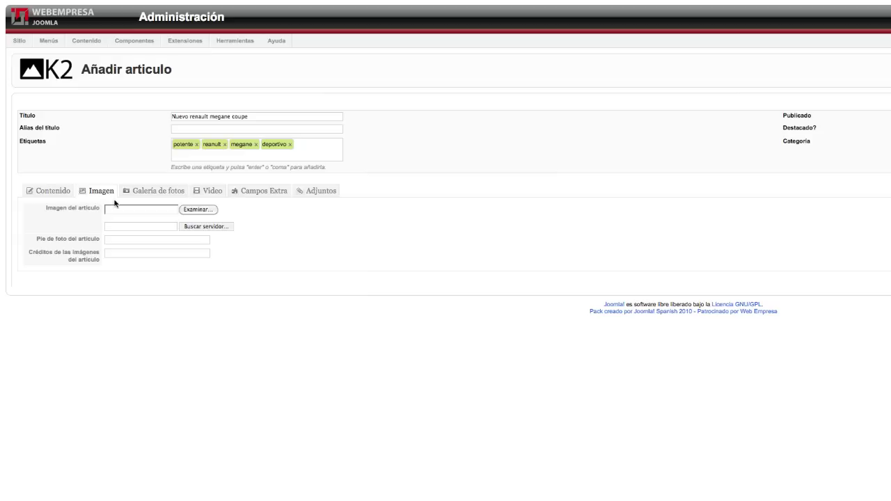
left_click(195, 210)
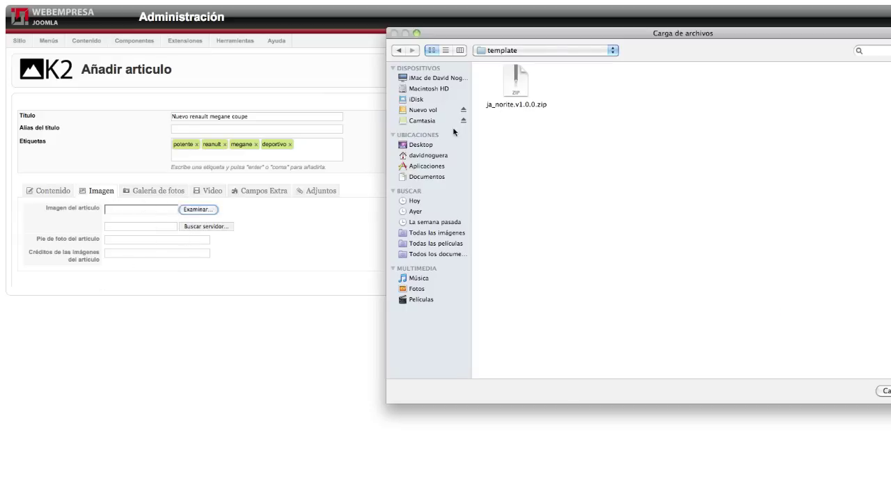
left_click(422, 144)
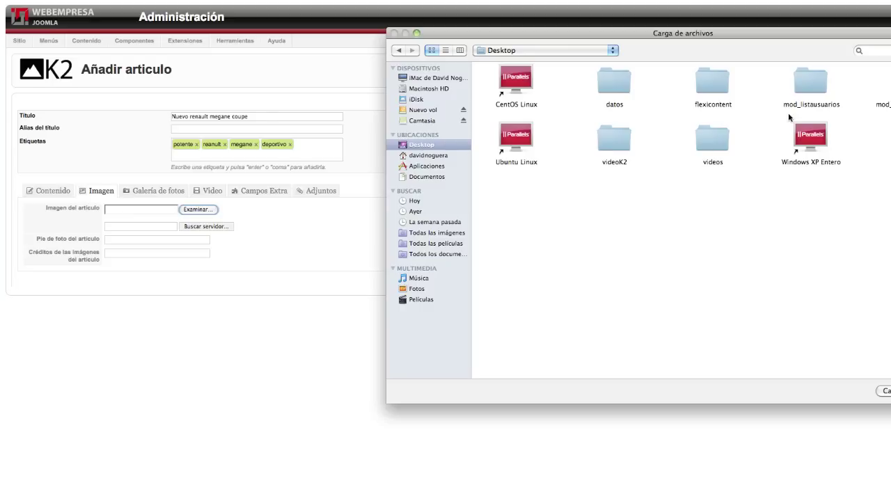
double_click(616, 143)
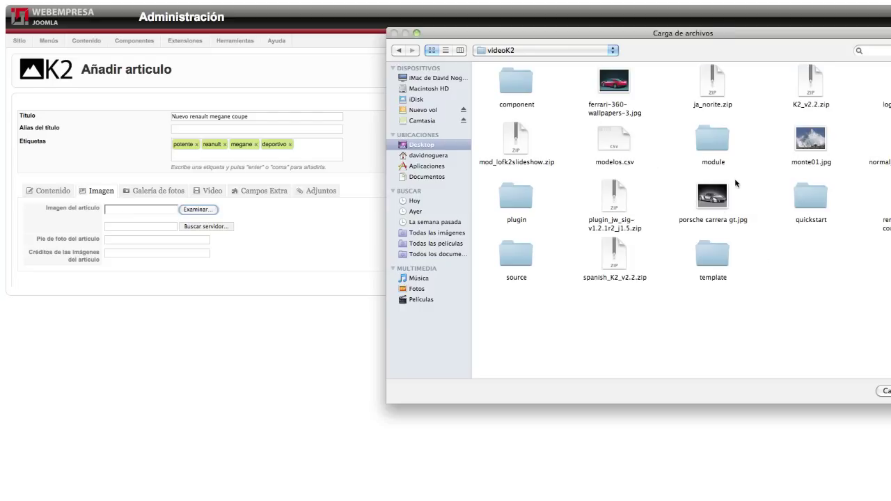
left_click(886, 223)
key("Return")
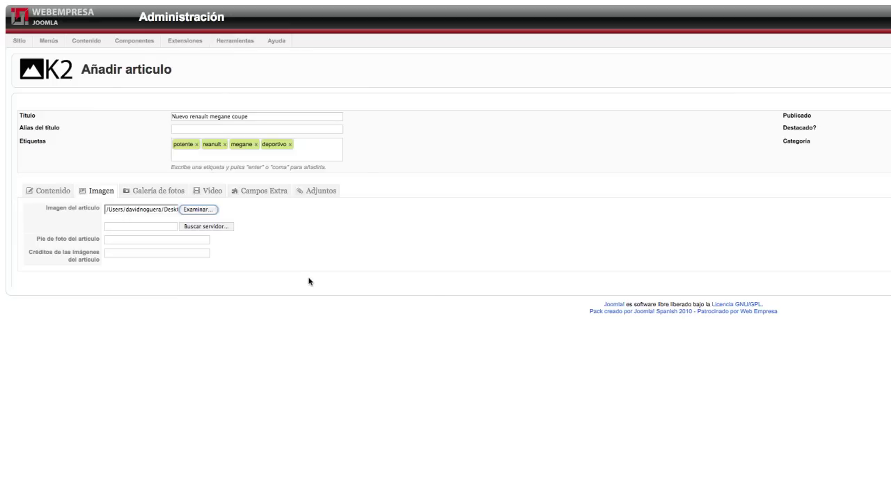
left_click(132, 240)
type("Nuevo renault megane coupe")
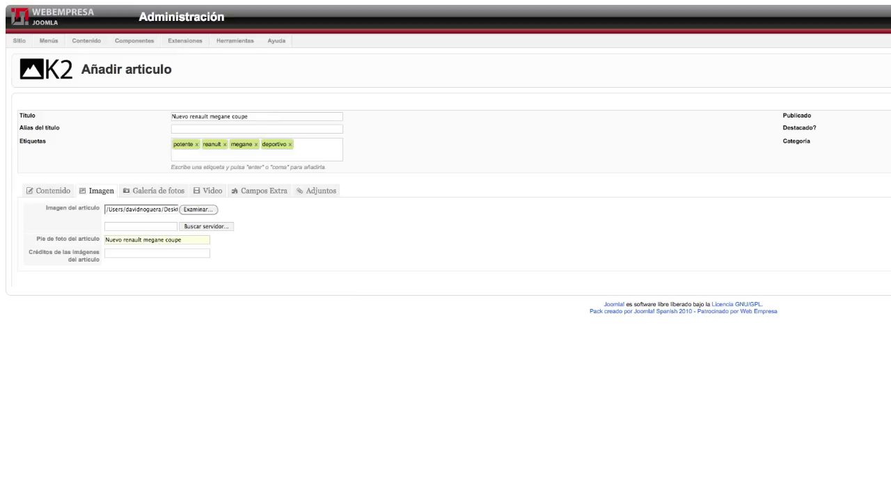
Revisit the Galería de fotos tab and select text in its plugin warning.
left_click(160, 195)
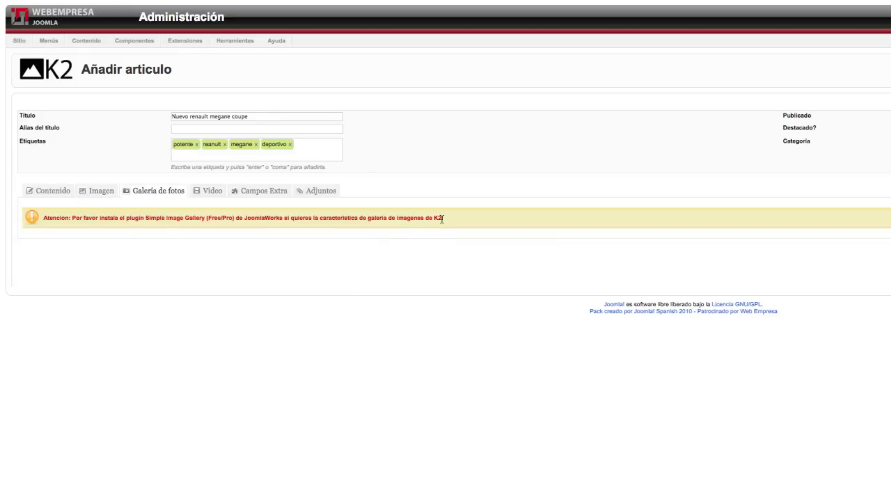
left_click_drag(442, 219, 199, 217)
double_click(227, 217)
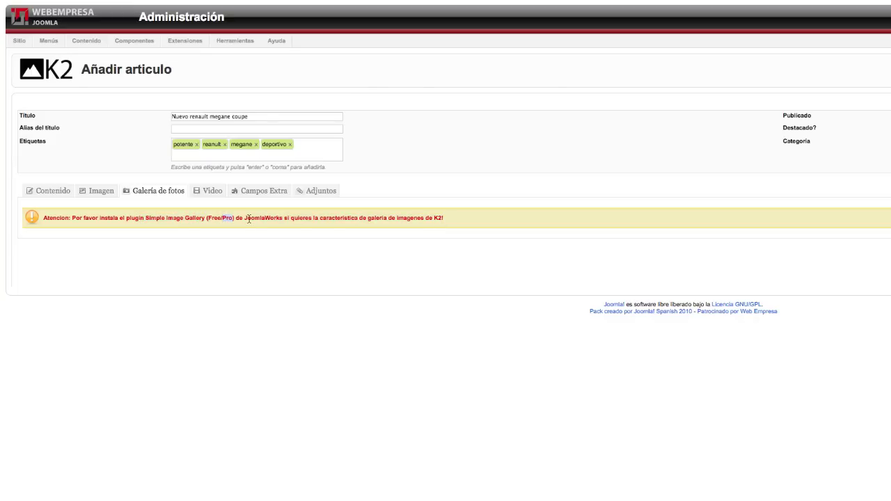
In the Video tab, compare the upload, provider and embed-code video options.
left_click(215, 192)
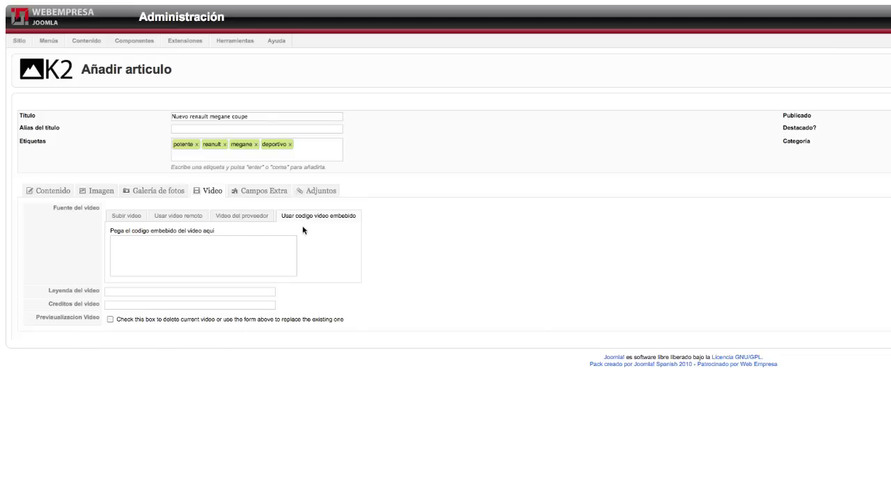
left_click(126, 217)
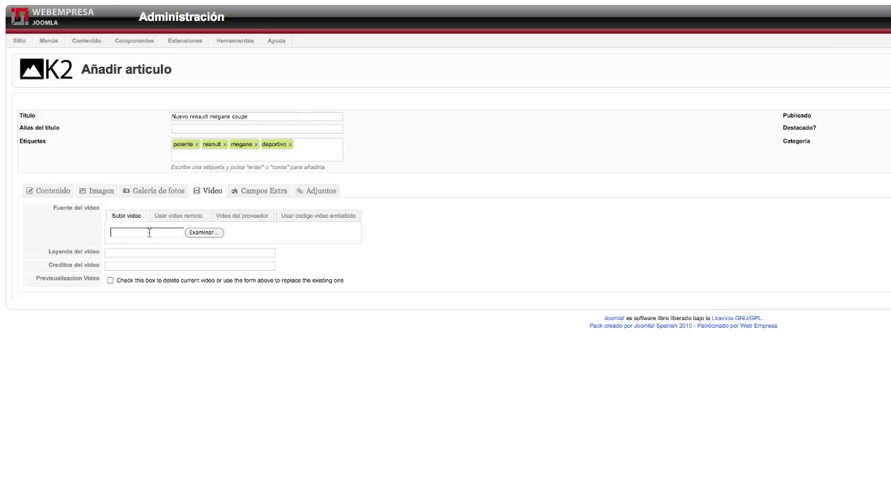
left_click(254, 220)
left_click(231, 234)
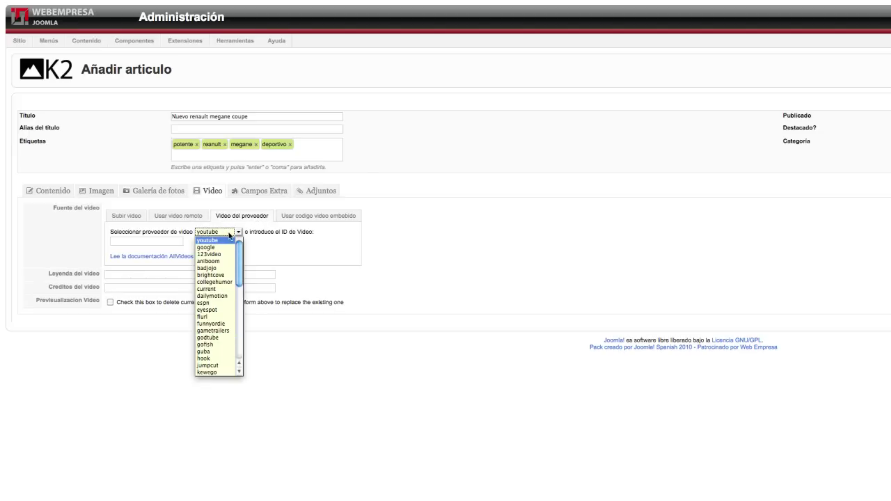
left_click(239, 234)
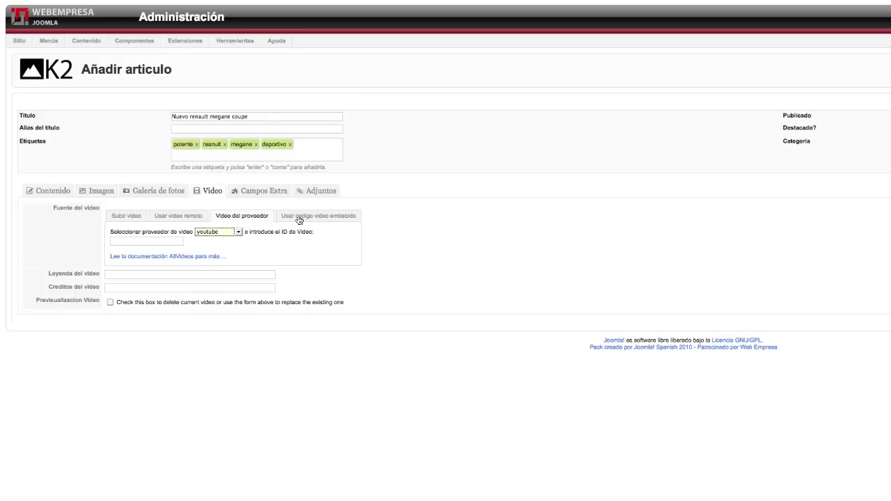
left_click(309, 218)
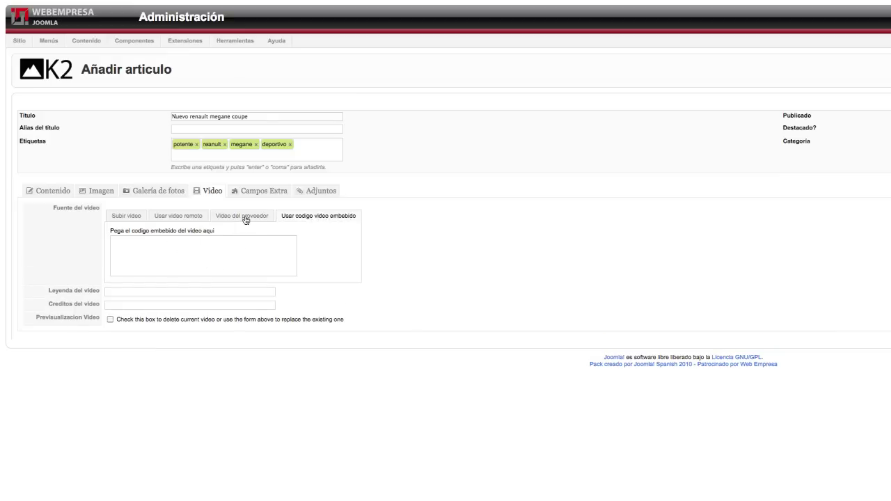
left_click(244, 218)
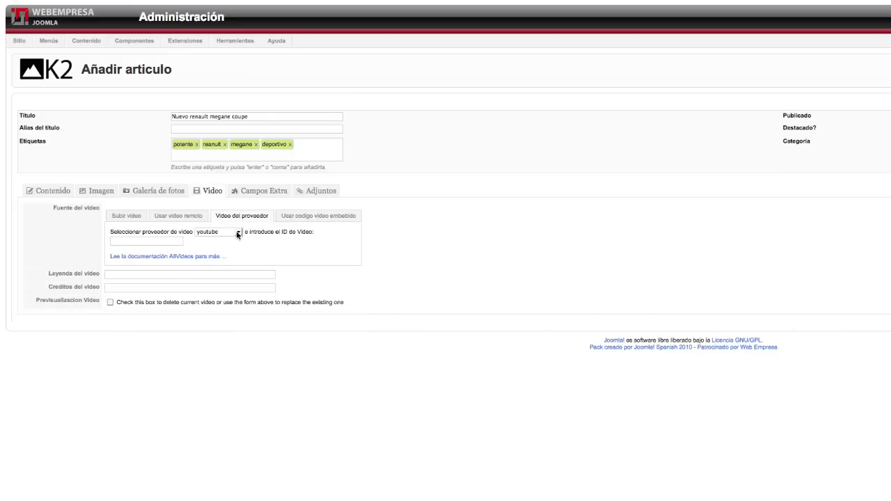
Choose vimeo as the video provider and paste video ID 7097957.
left_click(237, 233)
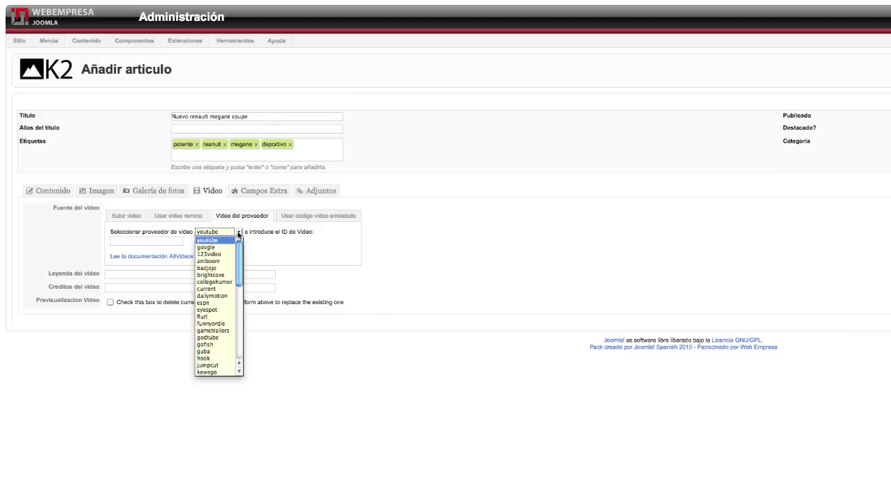
scroll(217, 284, "down", 5)
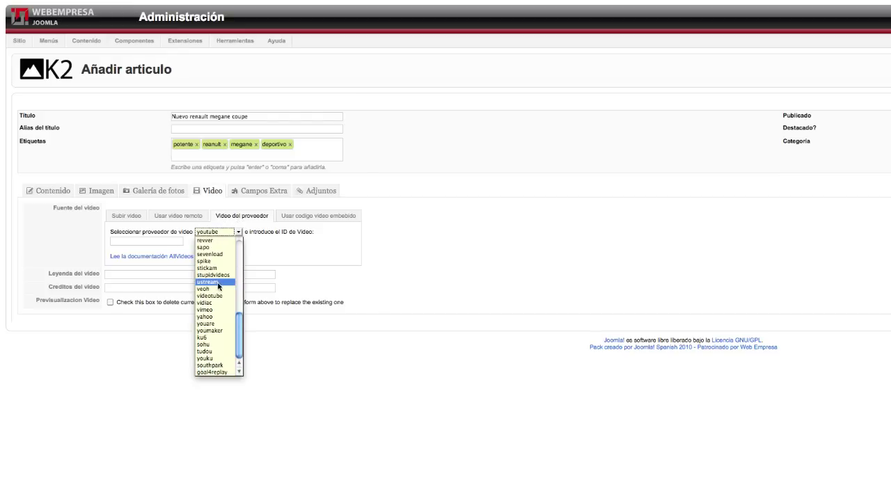
left_click(218, 309)
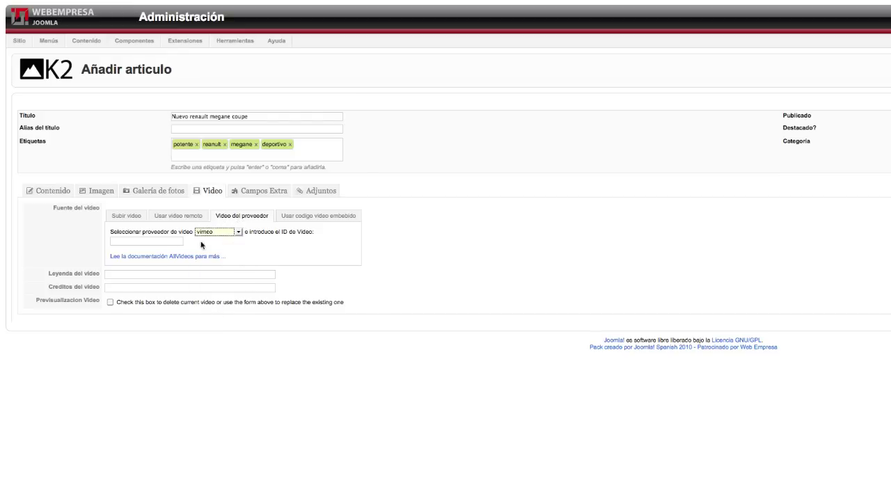
left_click(161, 242)
type("7097957")
left_click(126, 274)
Set the Nota rating to 9 and enter Renault as the manufacturer.
left_click(259, 194)
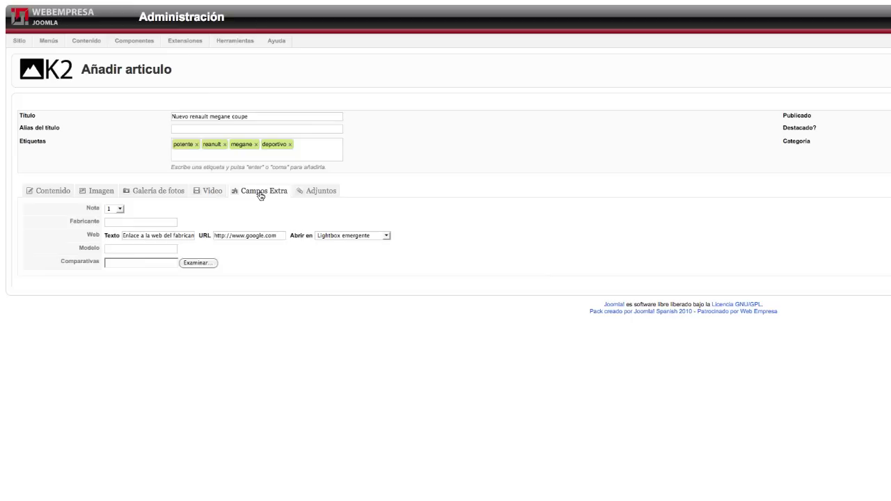
left_click(120, 209)
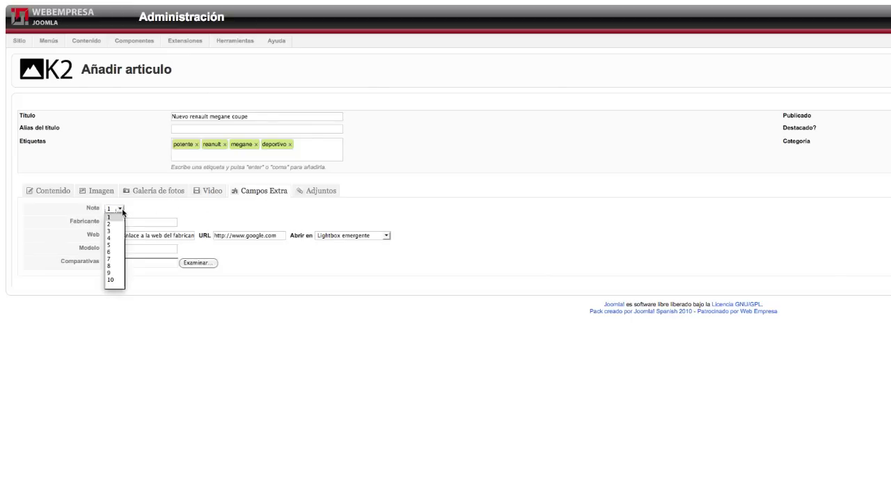
left_click(113, 273)
left_click(123, 222)
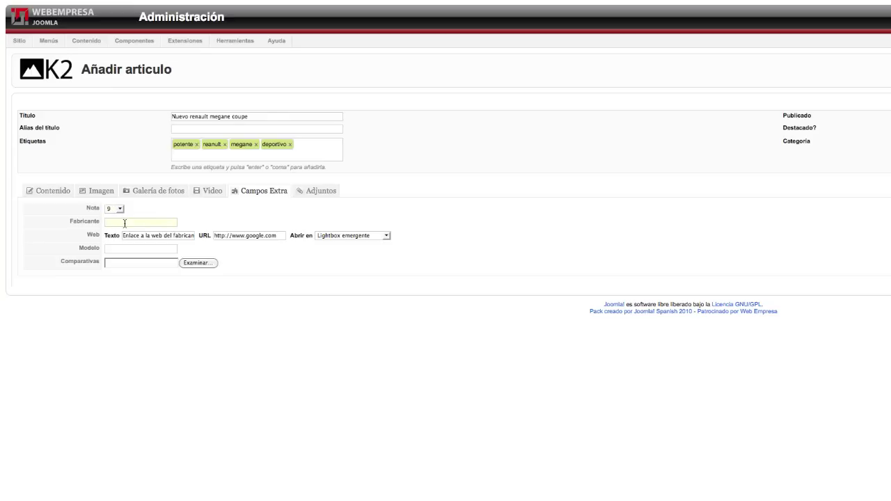
type("Renault")
Review the Web link field and keep Lightbox emergente as its opening mode.
left_click(159, 236)
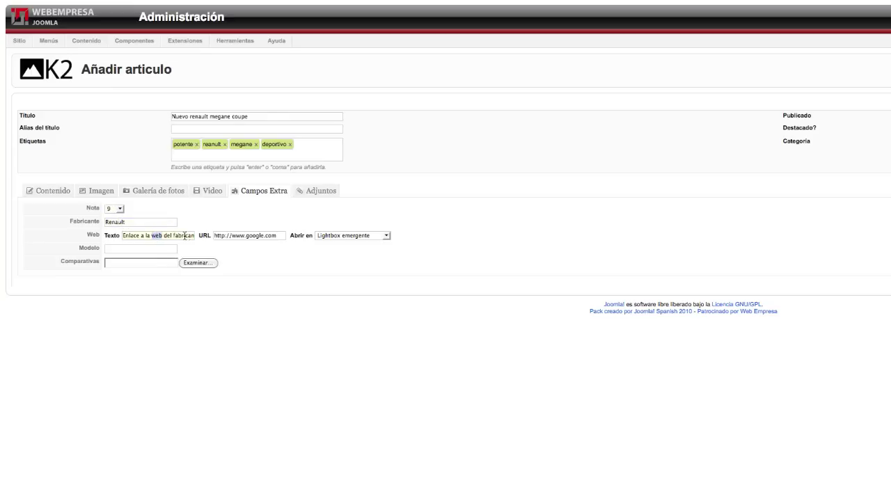
triple_click(143, 236)
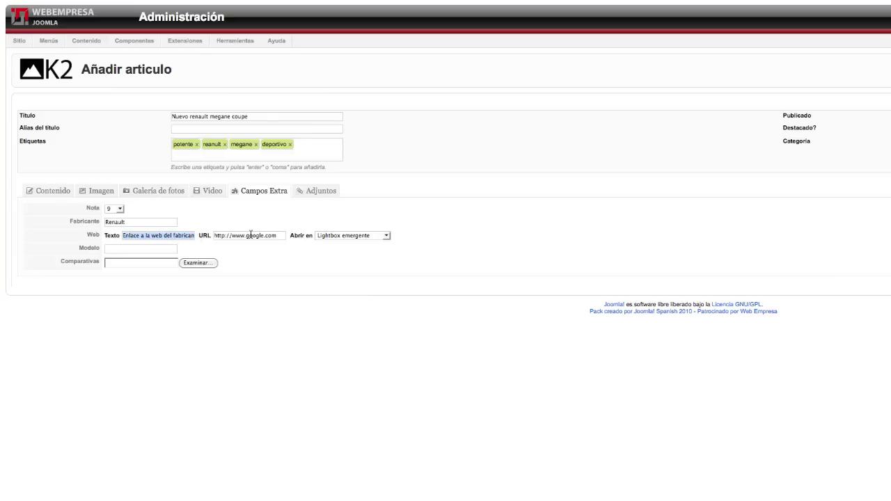
left_click_drag(246, 235, 271, 235)
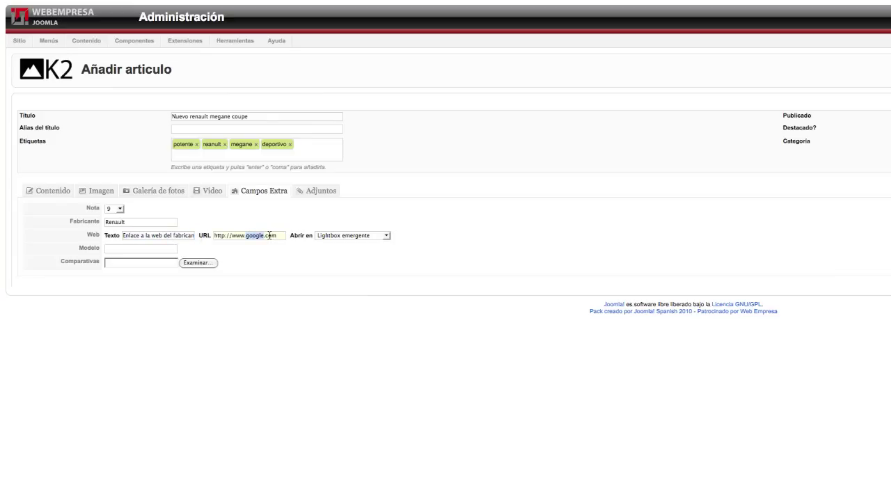
left_click(348, 236)
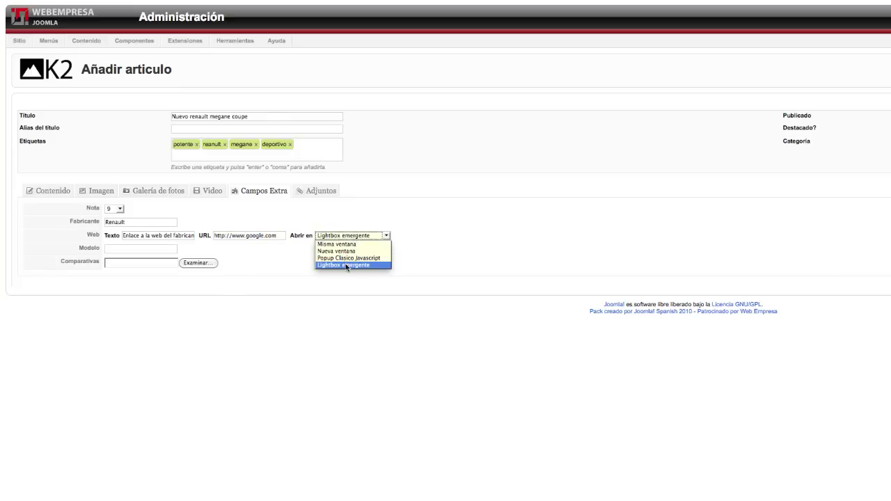
left_click(346, 265)
Enter Megane Coupe as the model and attach modelos.csv for Comparativas.
left_click(131, 250)
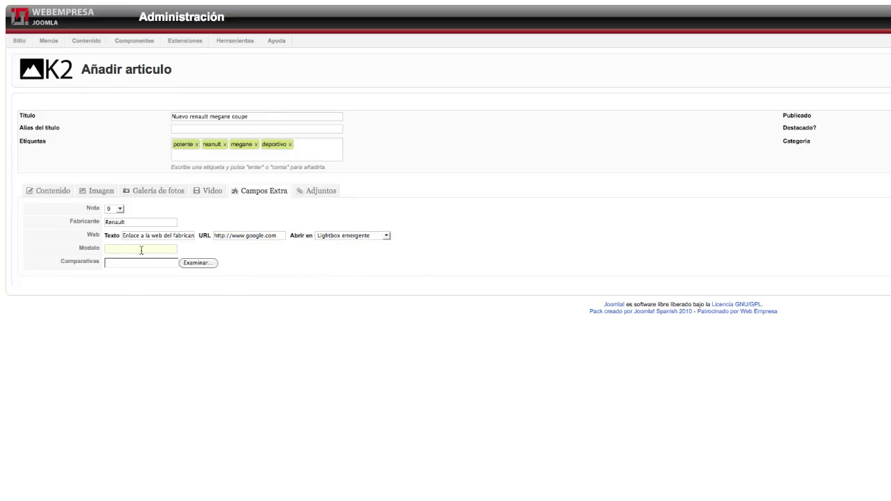
type("Megane Coupe")
left_click(198, 263)
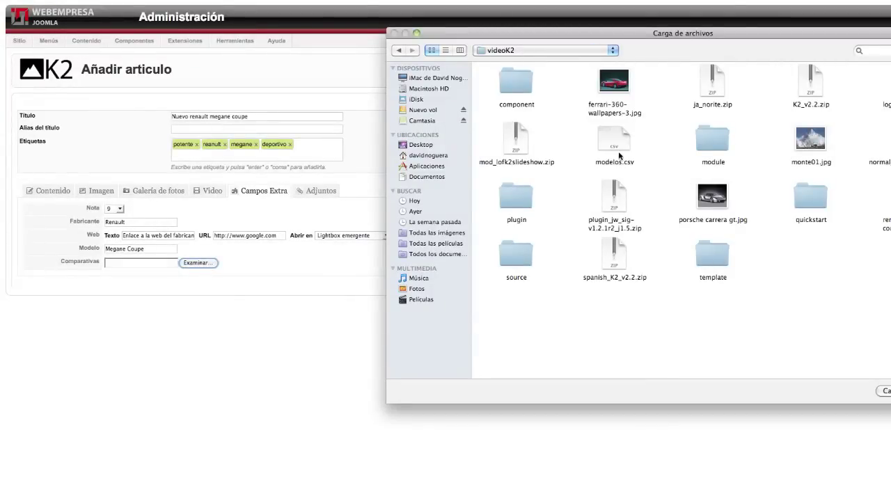
left_click(622, 153)
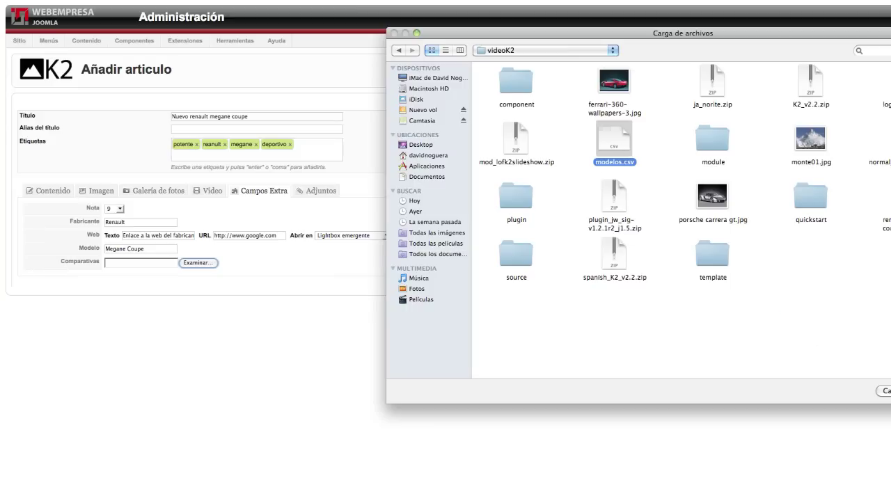
key("Return")
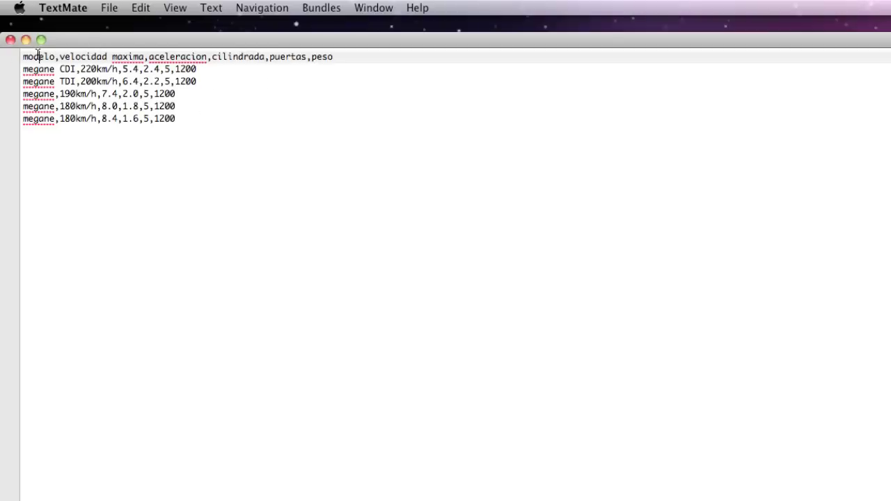
double_click(34, 56)
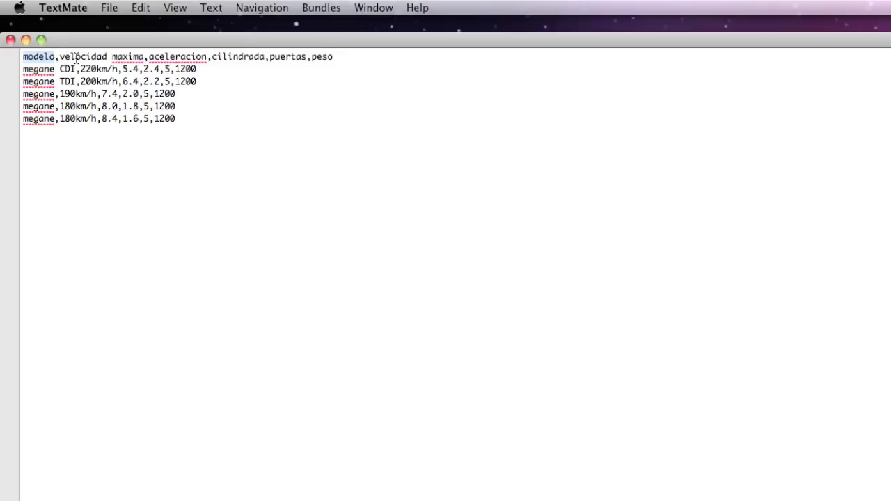
double_click(71, 55)
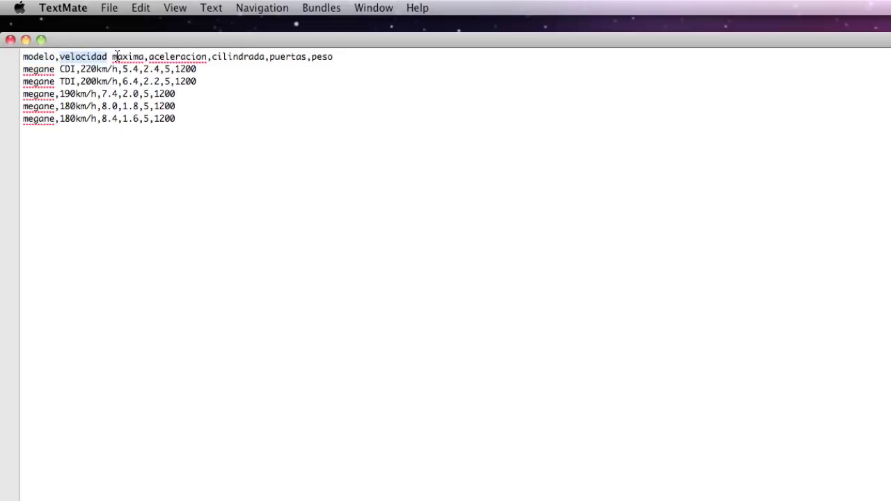
double_click(177, 57)
double_click(237, 56)
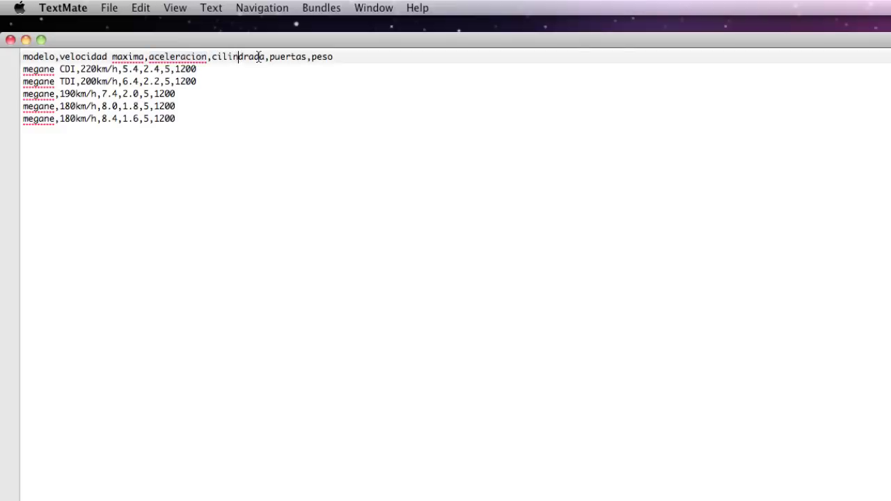
double_click(286, 56)
double_click(324, 57)
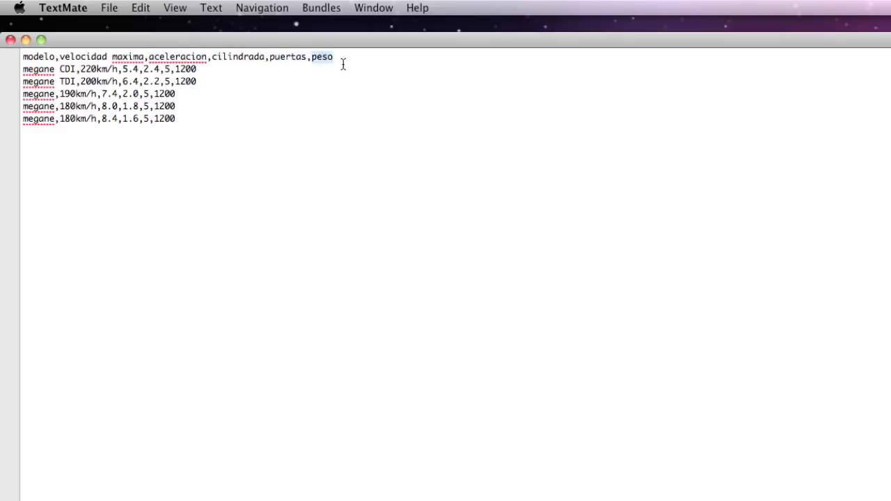
left_click_drag(329, 56, 14, 58)
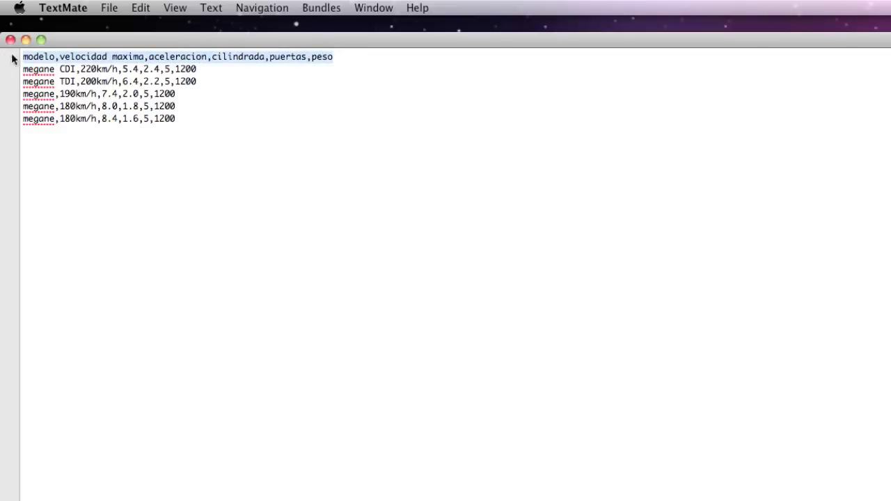
left_click(62, 70)
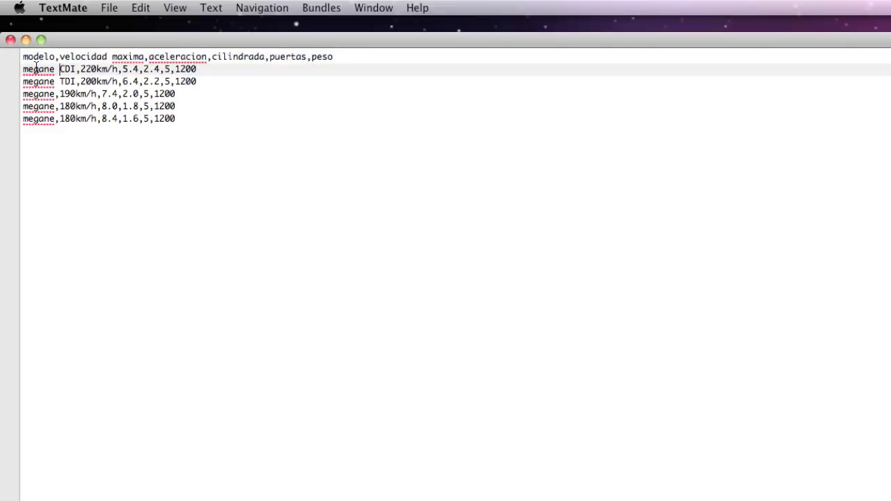
left_click_drag(75, 69, 21, 69)
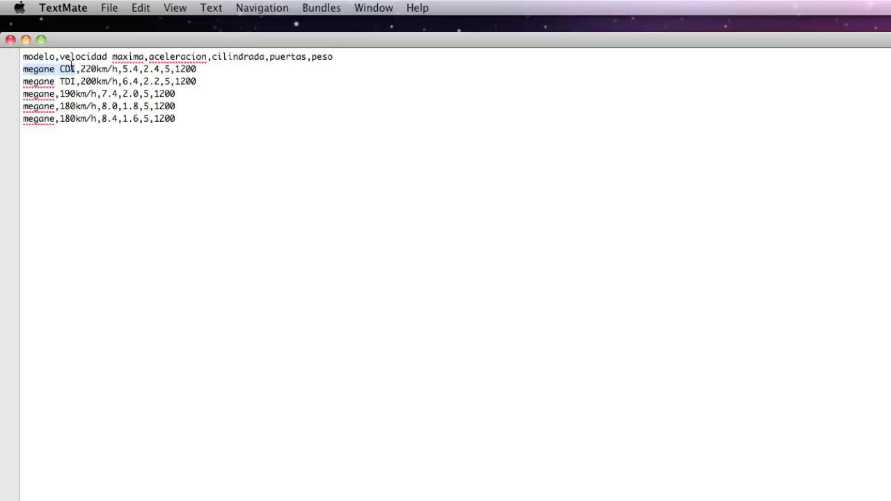
left_click(128, 69)
left_click_drag(123, 69, 138, 69)
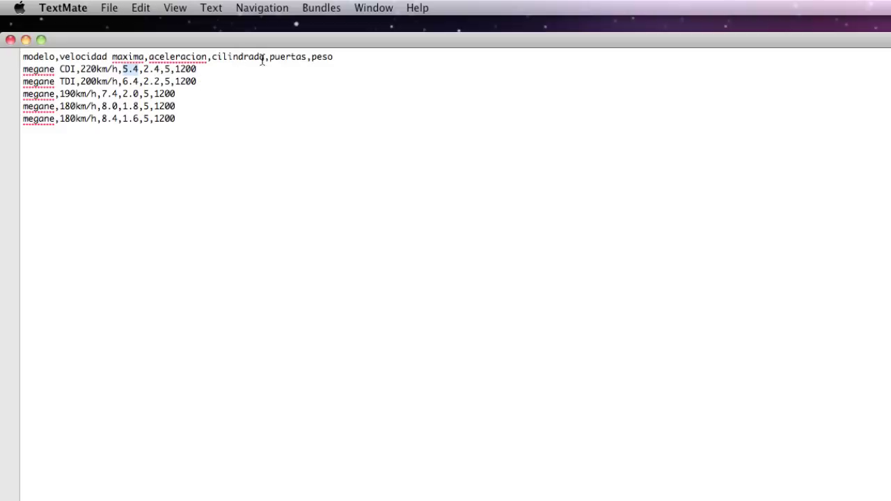
left_click(147, 68)
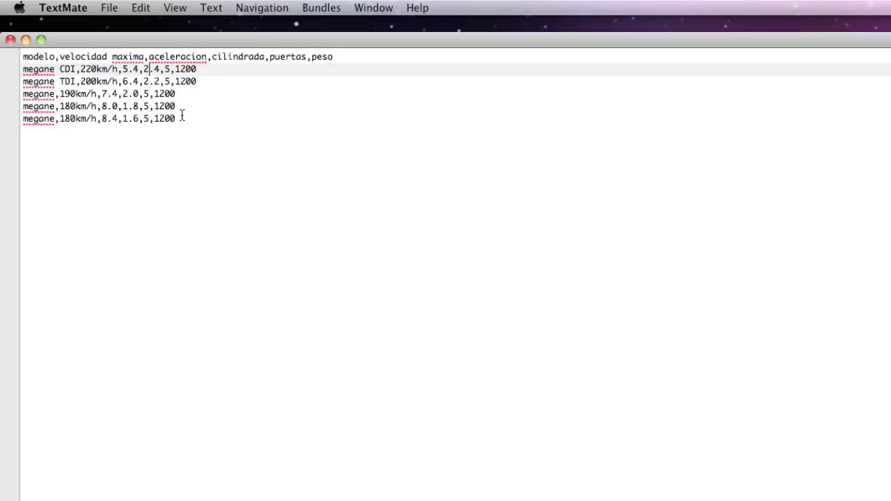
left_click_drag(181, 117, 18, 70)
left_click(181, 96)
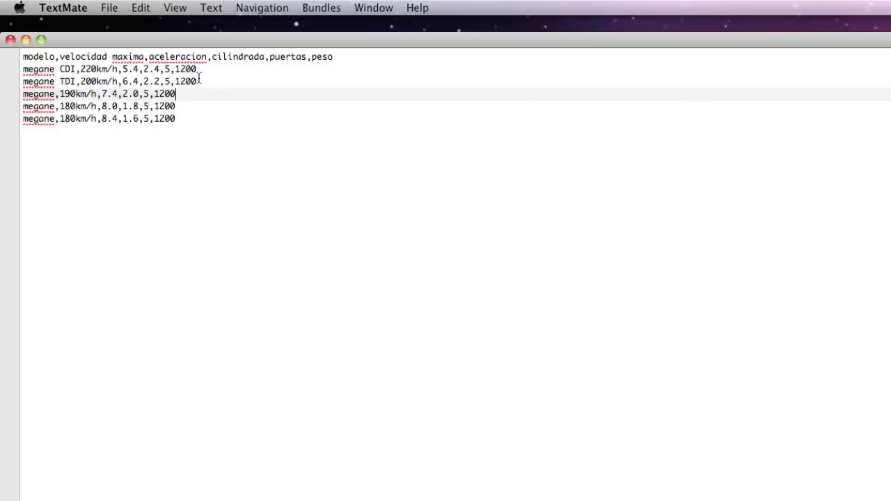
left_click(60, 119)
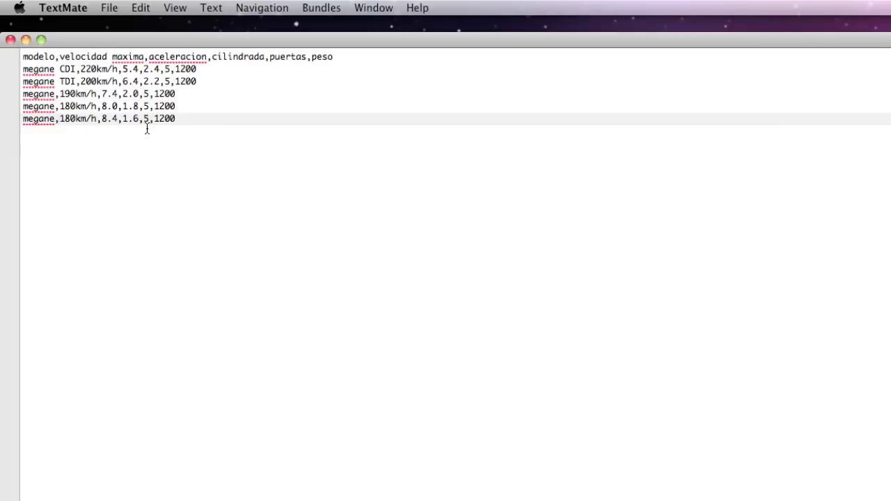
Mark the Nuevo renault megane coupe article as featured.
left_click(25, 40)
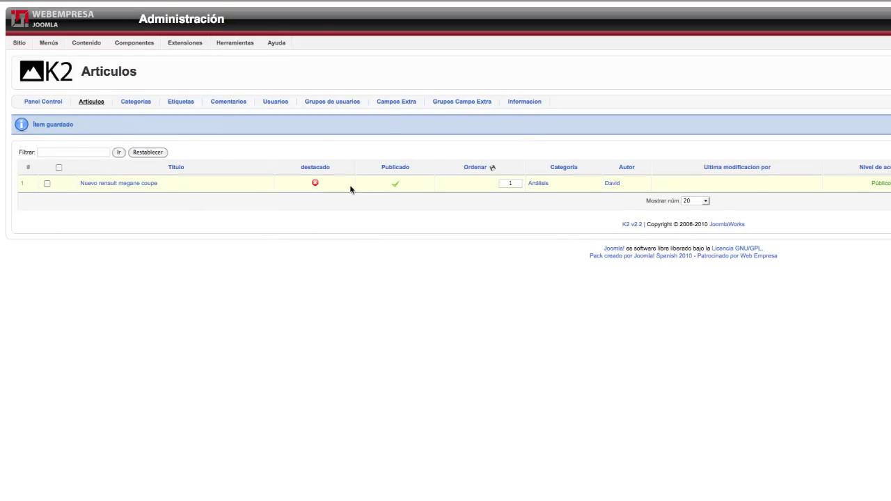
left_click(315, 184)
left_click(334, 3)
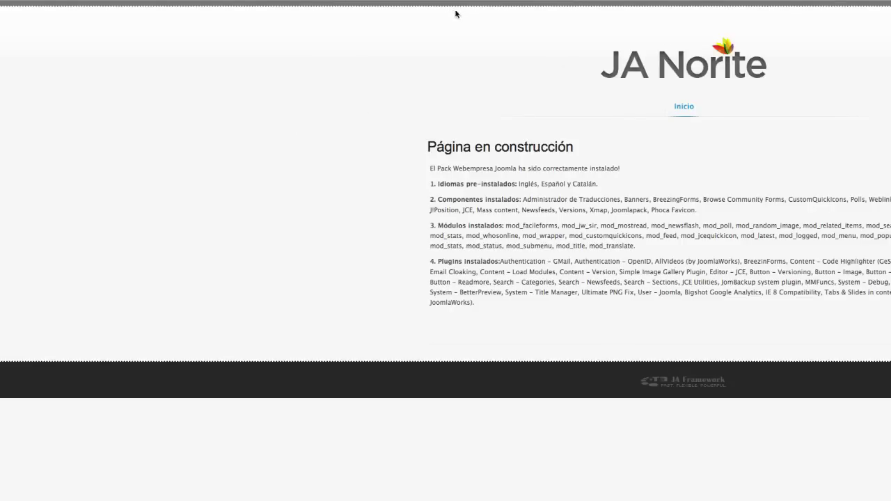
left_click(487, 8)
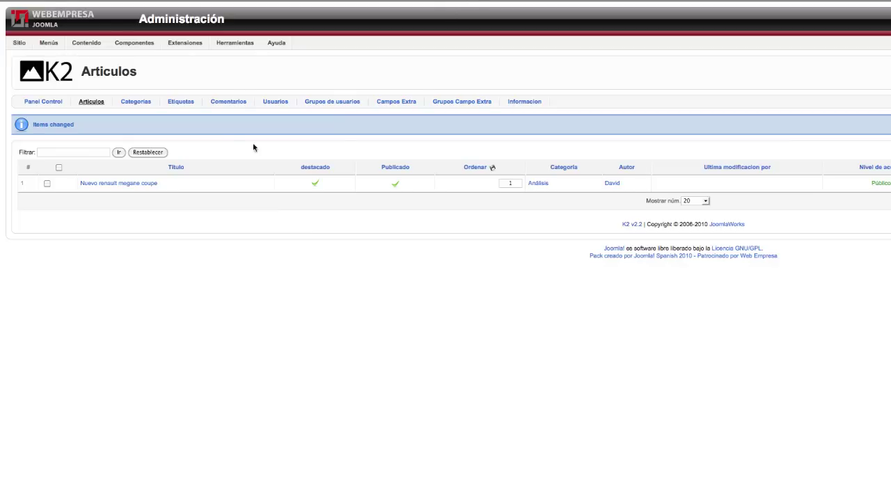
Create a main-menu item of type K2 category listing showing the Análisis category.
mouse_move(46, 45)
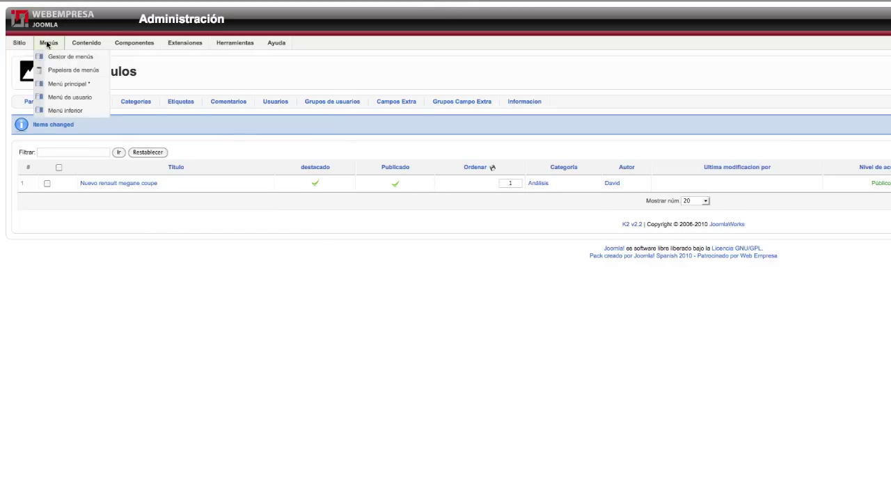
left_click(59, 85)
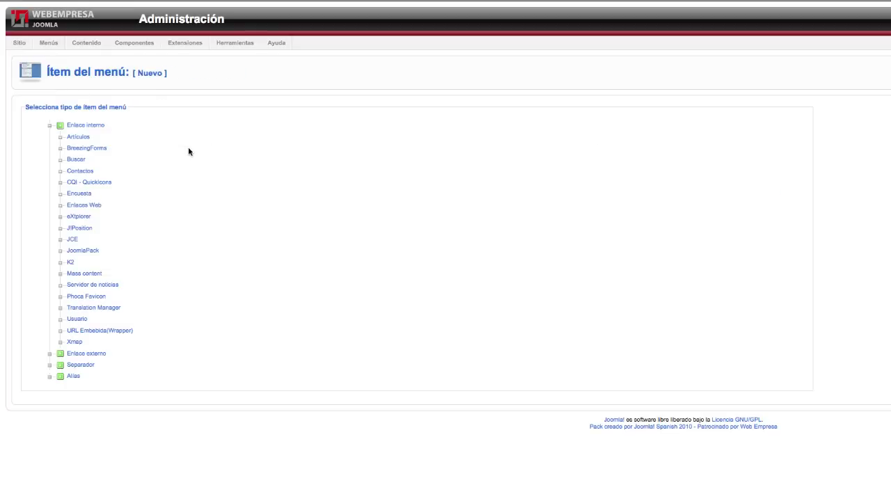
left_click(70, 263)
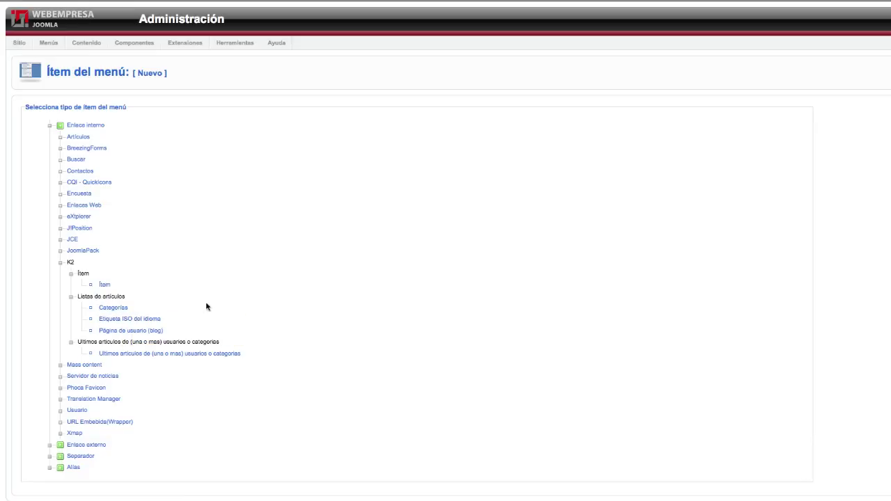
left_click(121, 309)
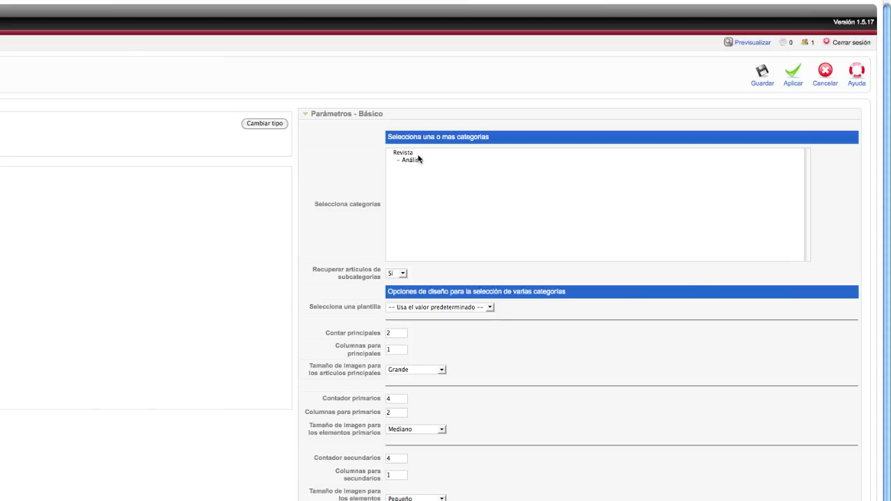
left_click(414, 160)
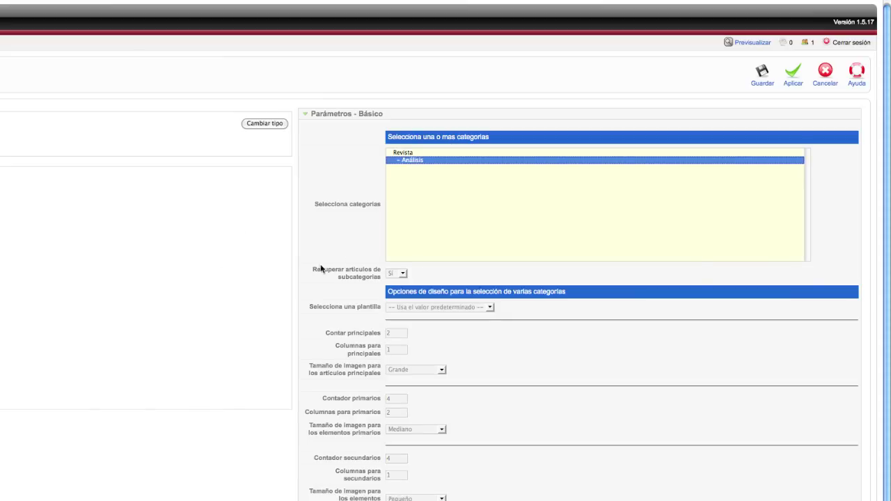
Expand the menu item's system parameters and start editing the page title.
scroll(889, 152, "down", 2)
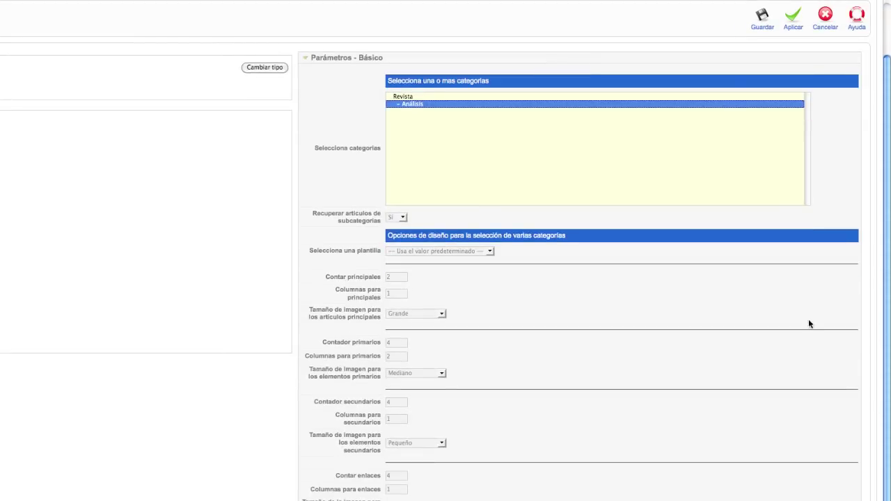
scroll(808, 324, "up", 3)
left_click(395, 118)
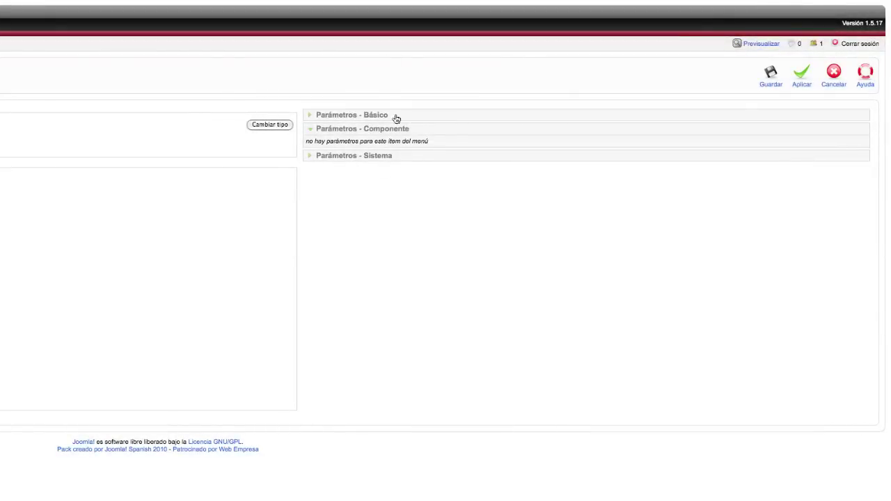
left_click(344, 159)
left_click(409, 156)
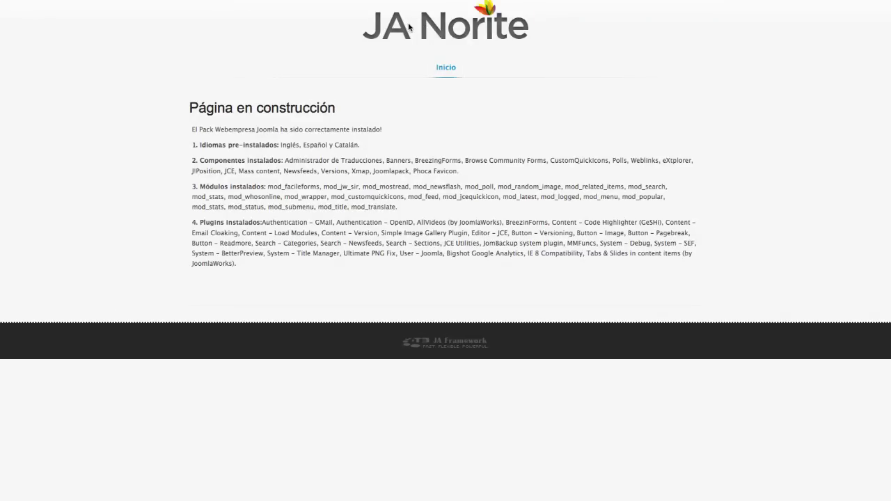
Reload the site and open the Nuevo renault megane coupe article from the Análisis section.
left_click(412, 26)
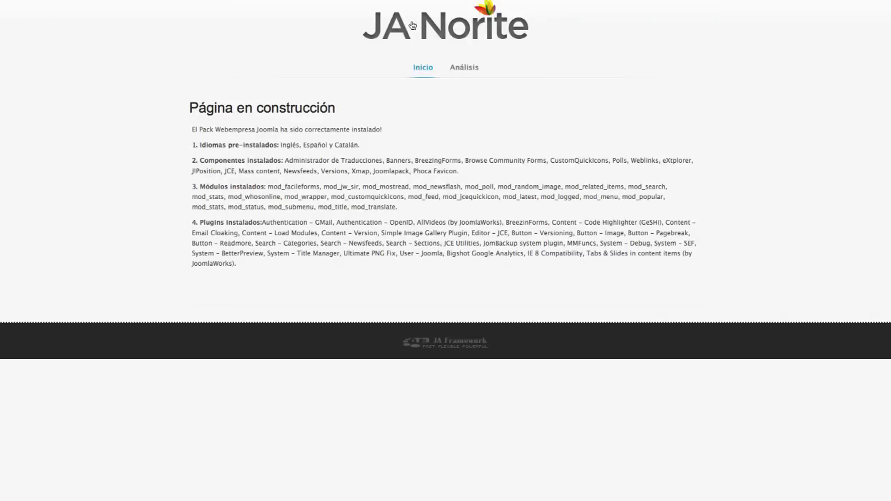
left_click(463, 70)
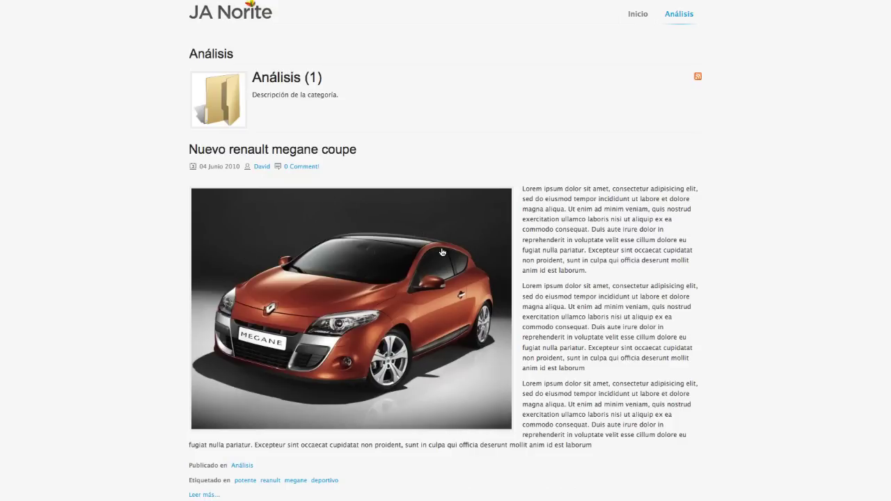
left_click(366, 315)
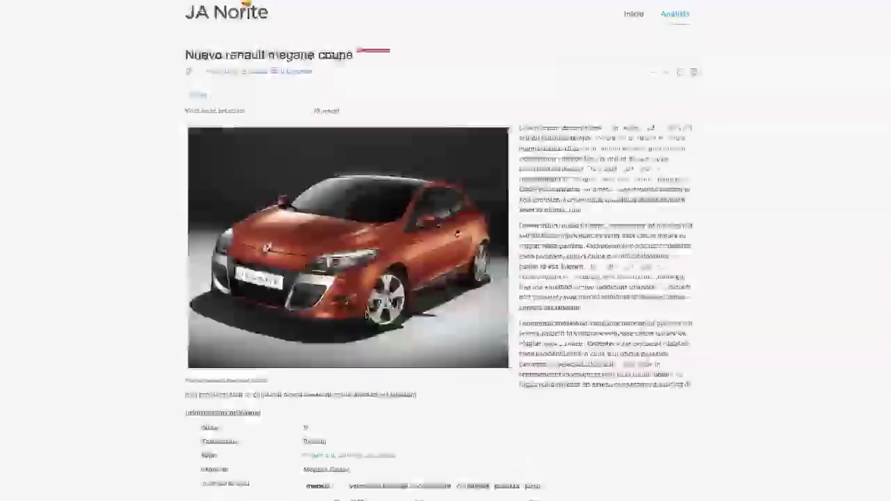
scroll(613, 210, "down", 10)
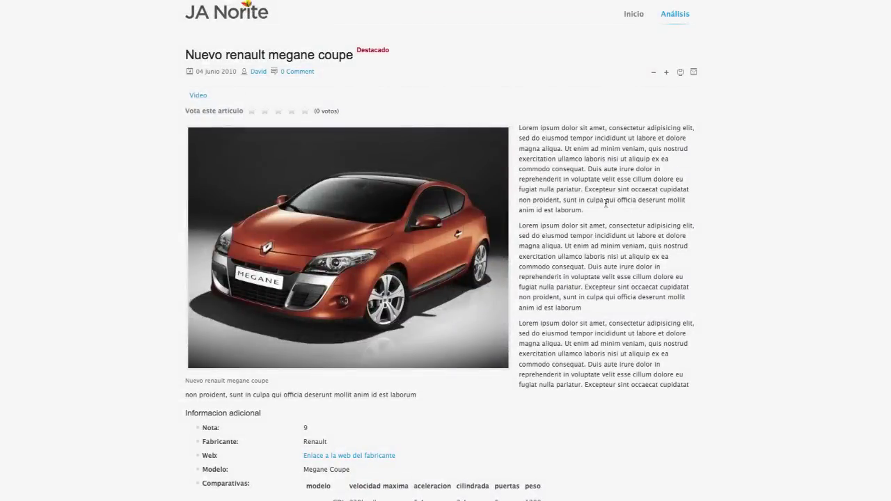
scroll(605, 203, "down", 8)
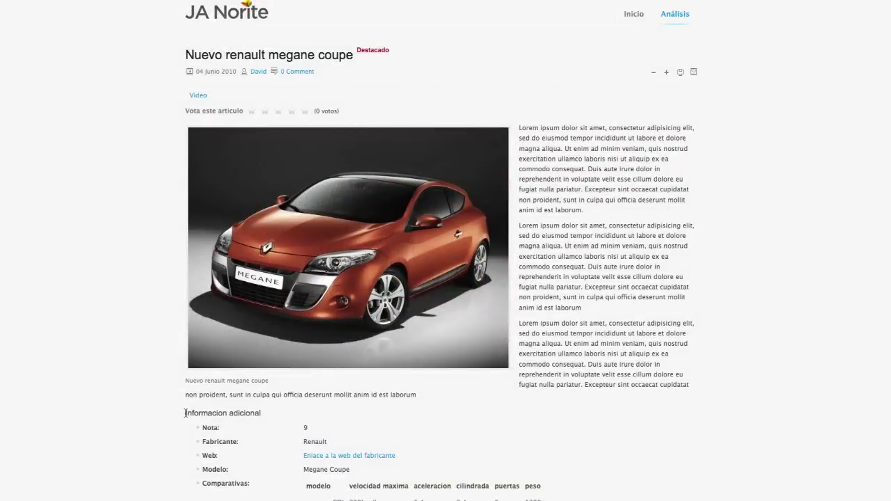
Review the article's extra fields: Nota, the manufacturer web link and the comparison table.
left_click_drag(185, 412, 251, 413)
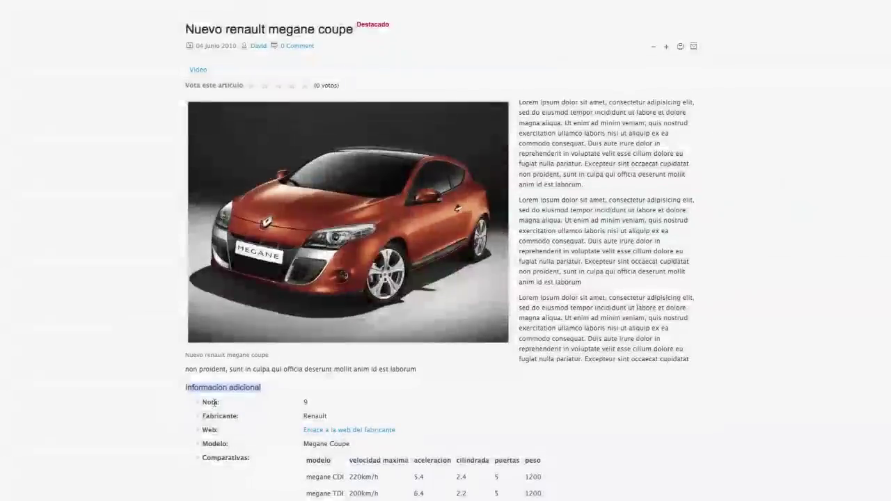
left_click_drag(202, 402, 297, 419)
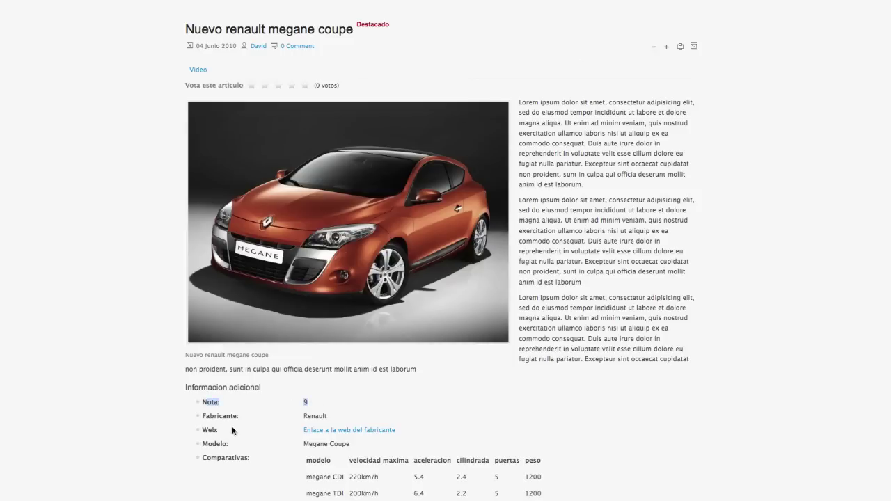
left_click(332, 433)
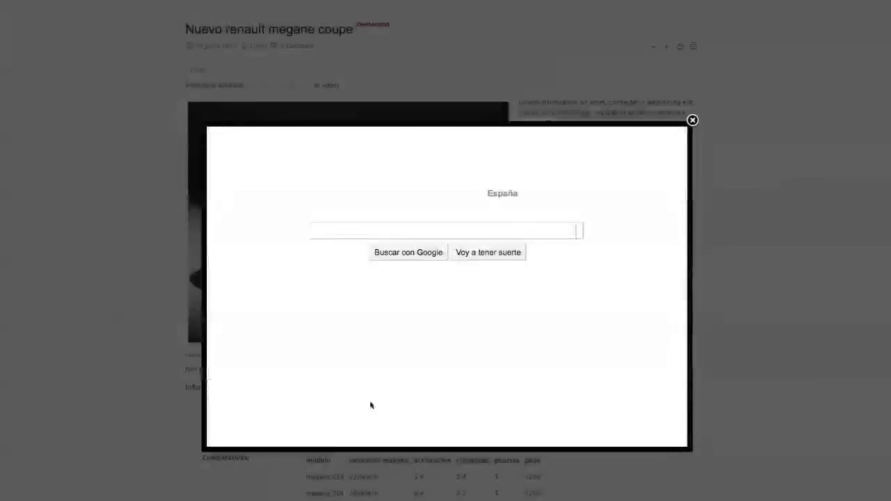
left_click(693, 121)
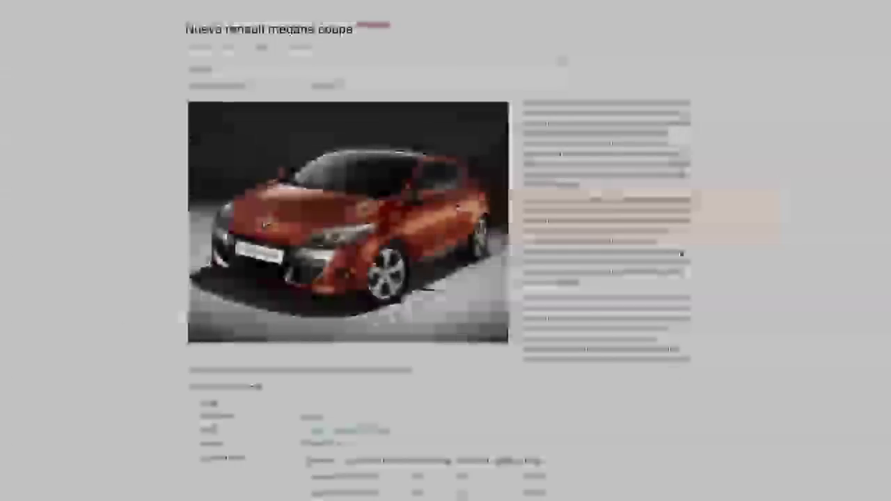
scroll(258, 397, "down", 3)
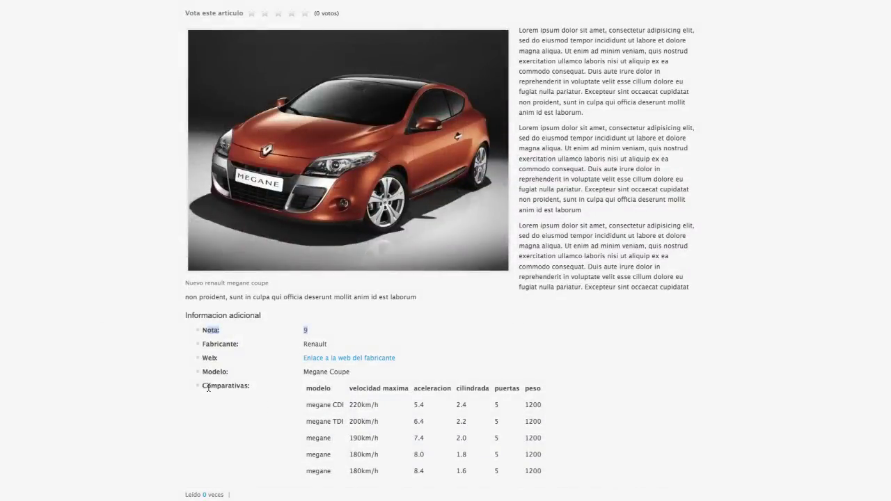
left_click_drag(210, 388, 383, 388)
scroll(390, 388, "down", 1)
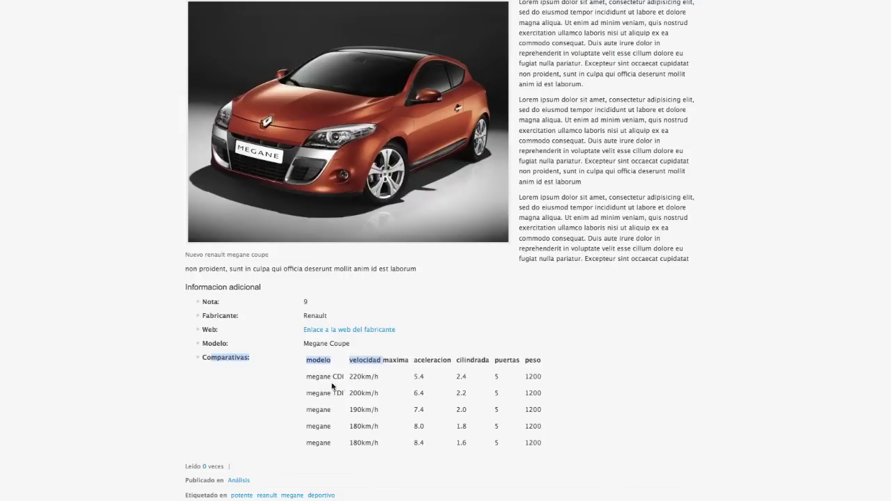
left_click(332, 387)
left_click_drag(311, 360, 339, 372)
left_click(536, 445)
left_click(322, 373)
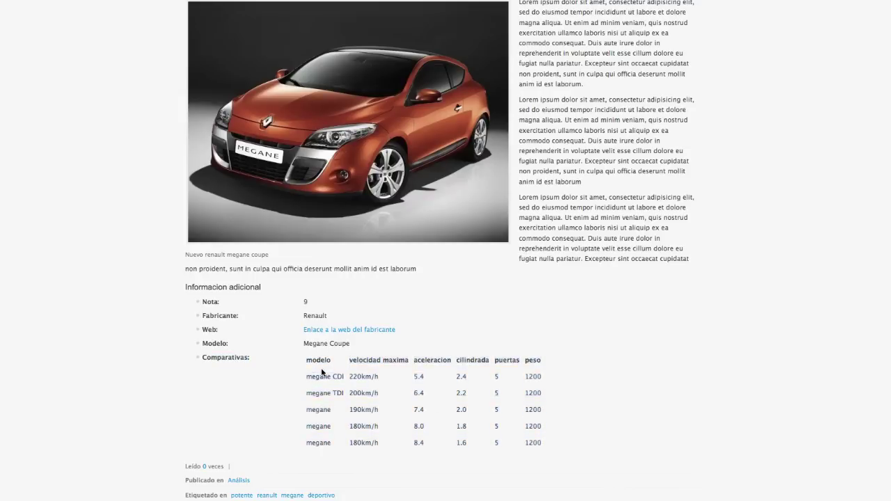
Check the tags and sharing lines, then spot the unrendered vimeo tag in Video relacionado.
scroll(321, 373, "down", 5)
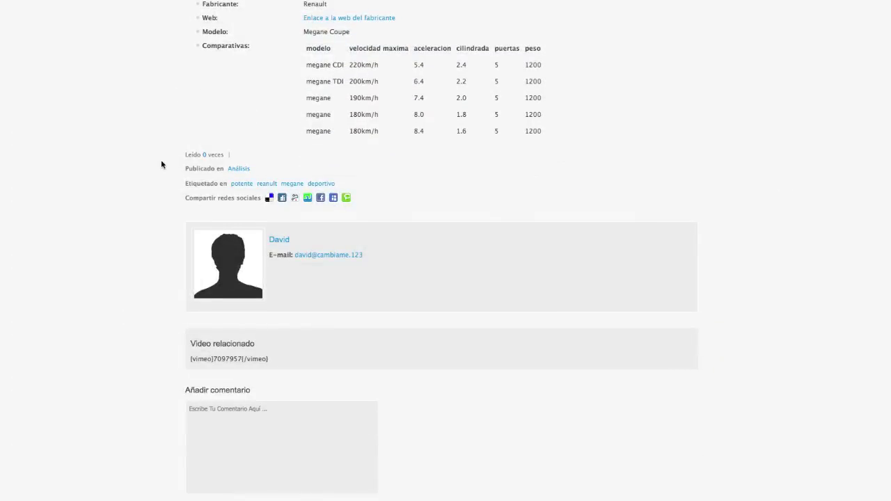
scroll(160, 165, "down", 2)
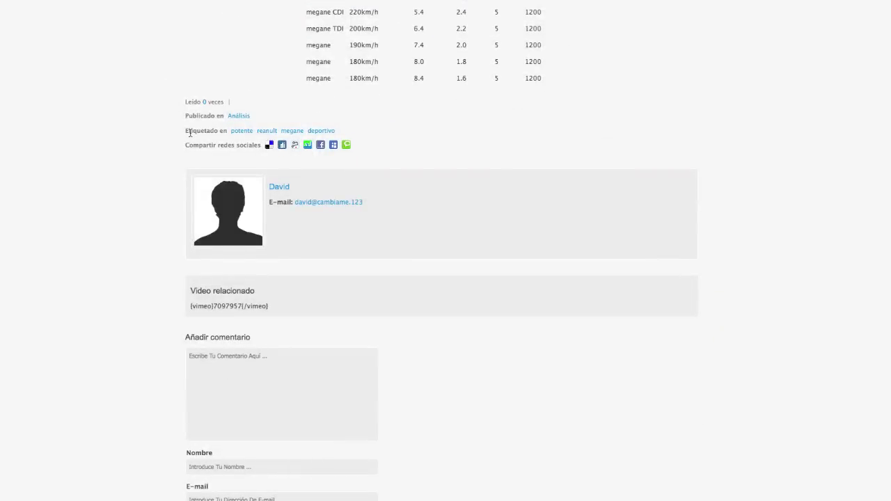
left_click_drag(186, 131, 360, 132)
left_click(360, 132)
left_click_drag(186, 145, 224, 145)
scroll(279, 187, "down", 1)
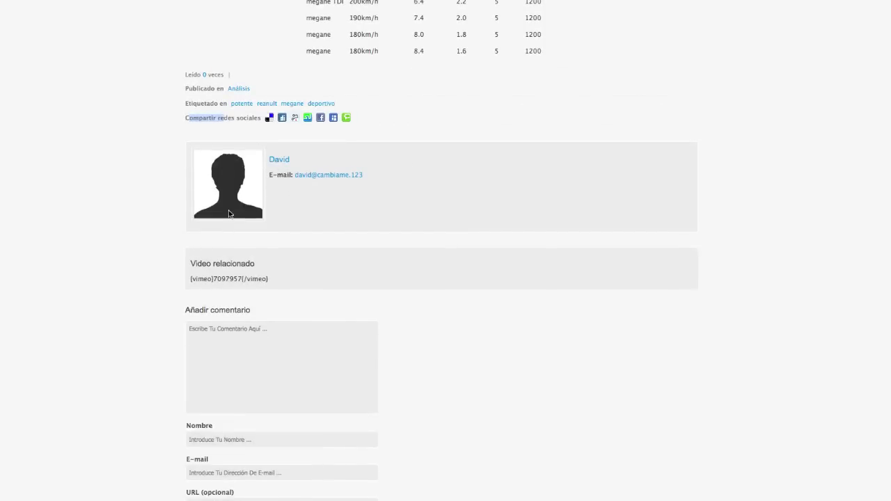
left_click_drag(217, 278, 195, 278)
left_click(188, 281)
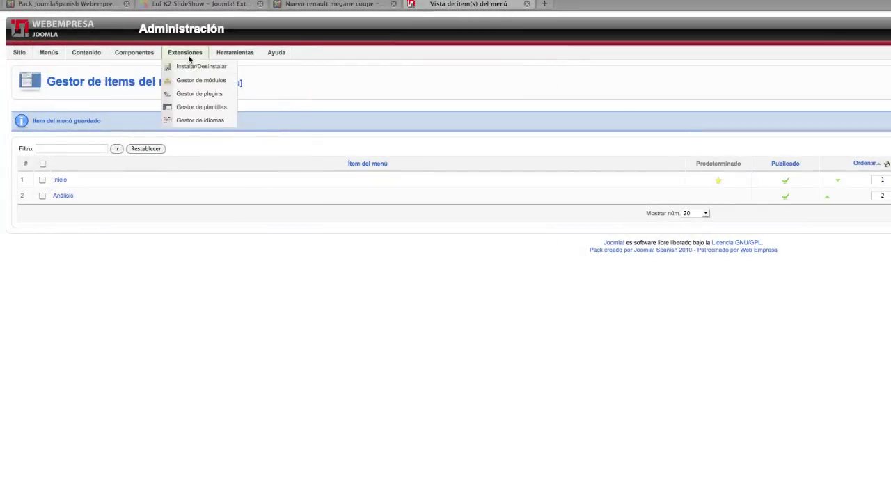
Filter the plugin manager for 'vide' and publish AllVideos (by JoomlaWorks), then return to the article.
mouse_move(199, 54)
left_click(199, 94)
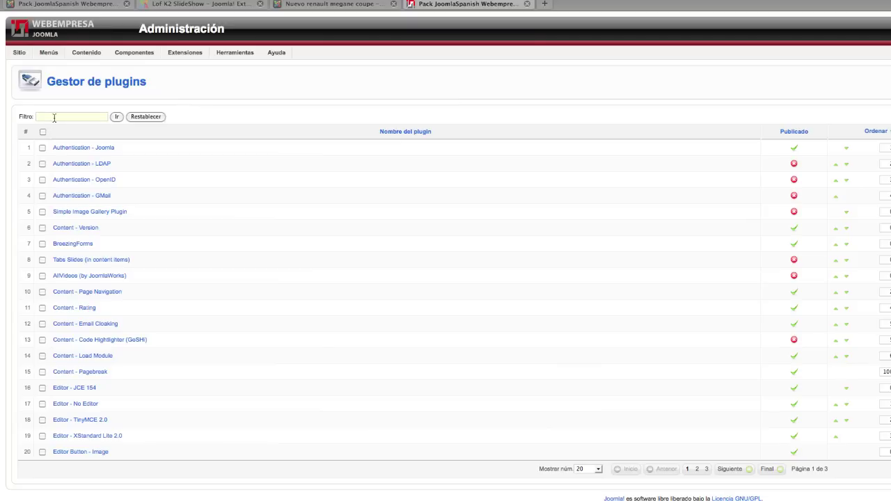
key("Return")
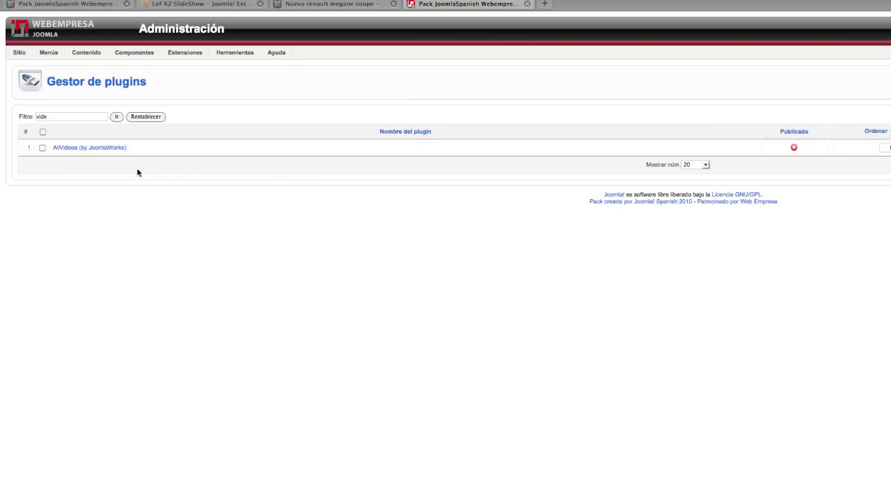
left_click(793, 147)
left_click(327, 5)
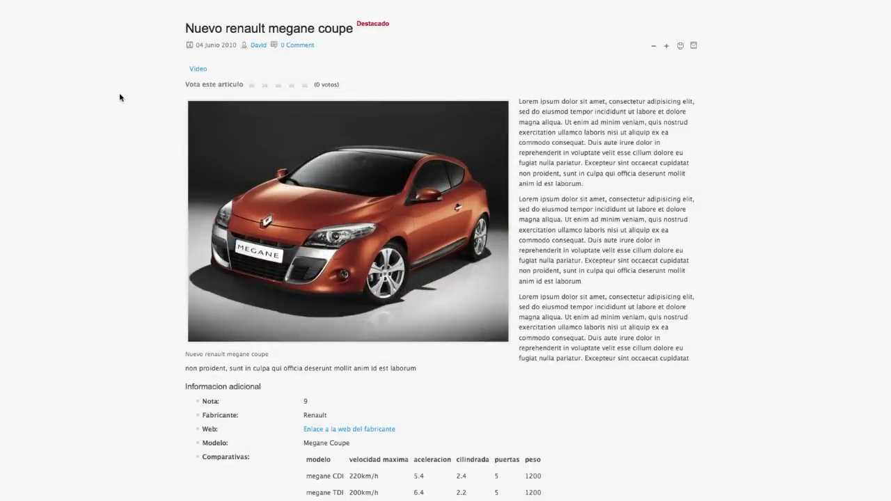
Play the embedded Renault Mégane Coupé Vimeo video and try the Dim lights option.
scroll(87, 106, "down", 10)
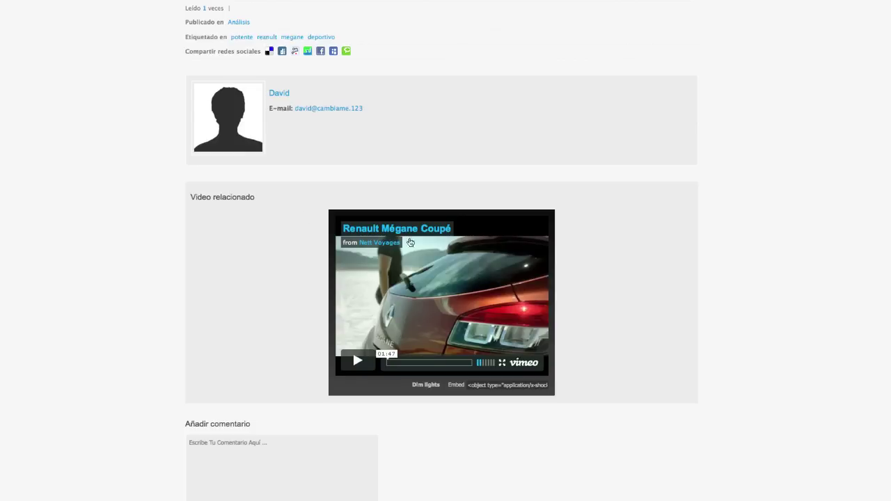
scroll(626, 223, "down", 1)
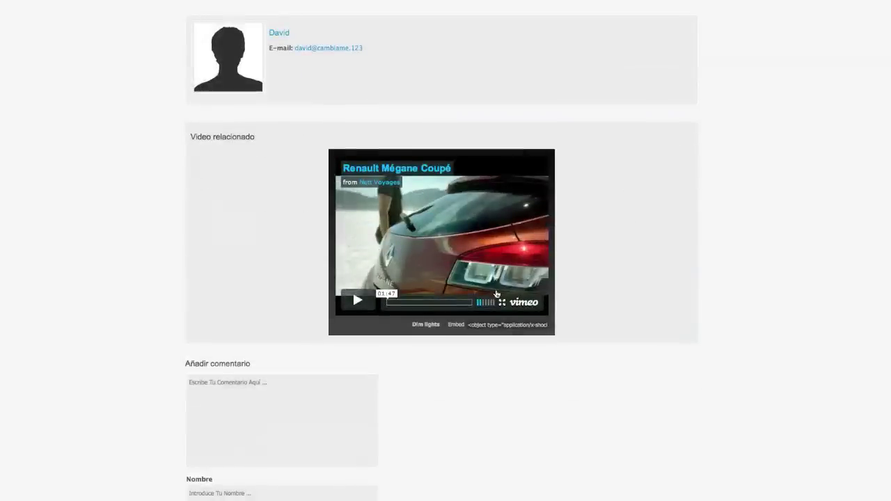
left_click(358, 300)
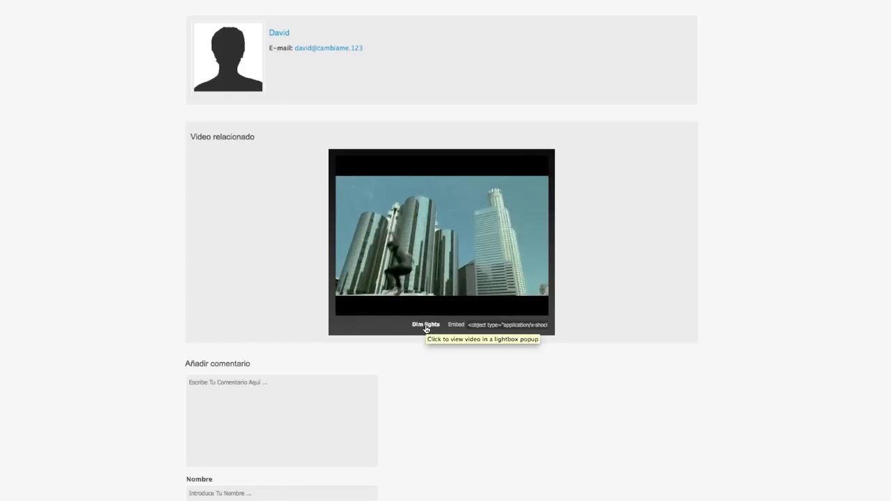
left_click(426, 325)
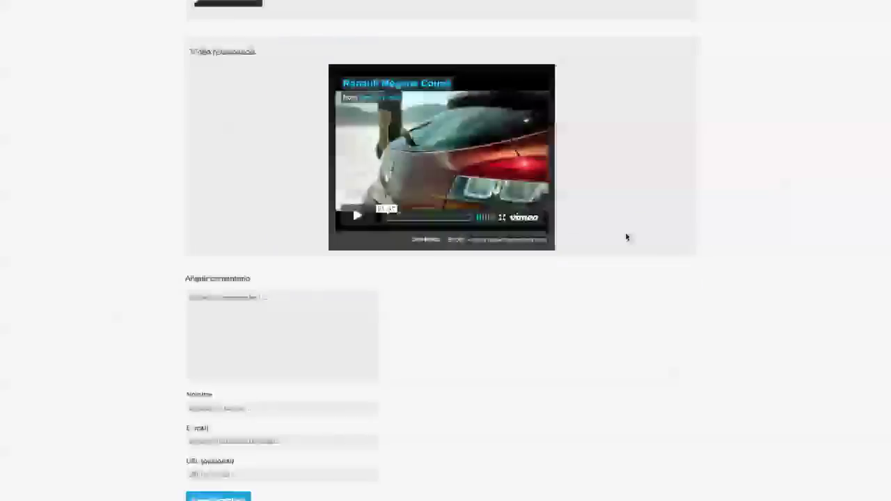
Write the comment 'Este Es Un Comentario De Prueba' with a name and e-mail, and submit it.
left_click(259, 316)
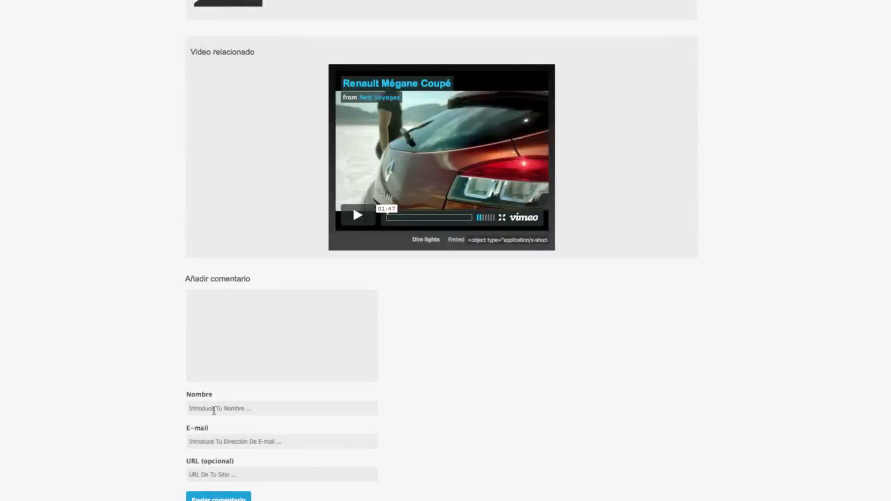
left_click(220, 409)
left_click(250, 309)
type("Este Es Un Comentario")
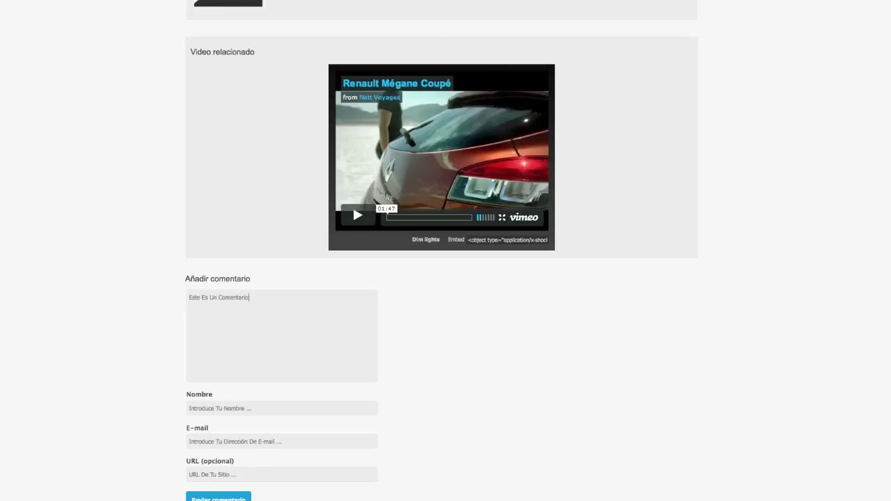
type(" De Prueba")
left_click(209, 408)
type("David")
left_click(190, 441)
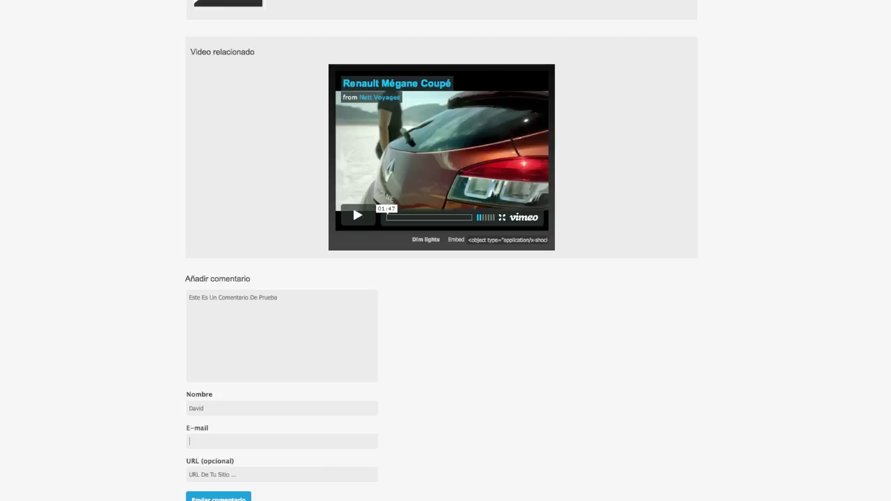
type("Cambiame@cambiame.123")
left_click(220, 473)
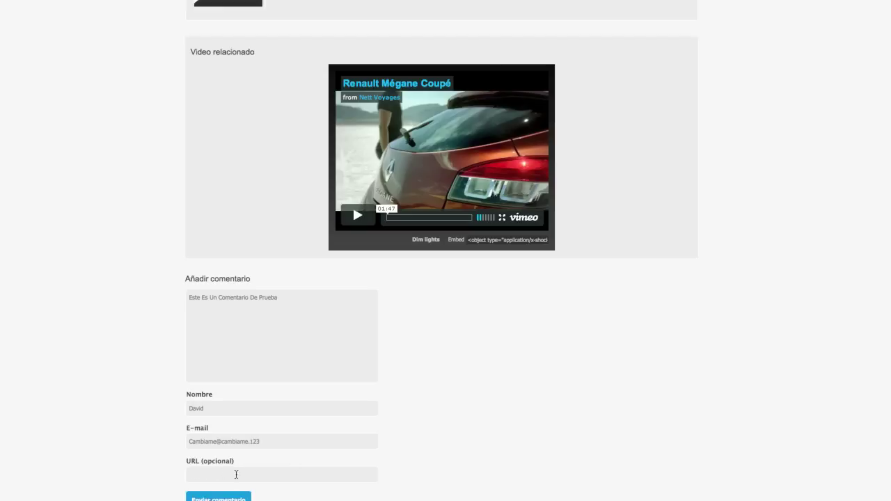
left_click(218, 497)
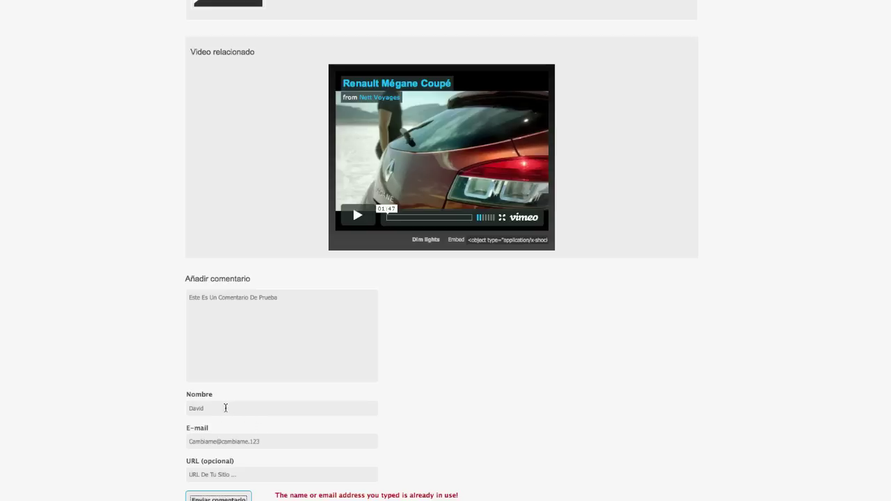
Change the commenter's name and e-mail after the 'already in use' error and resubmit.
left_click_drag(227, 408, 176, 409)
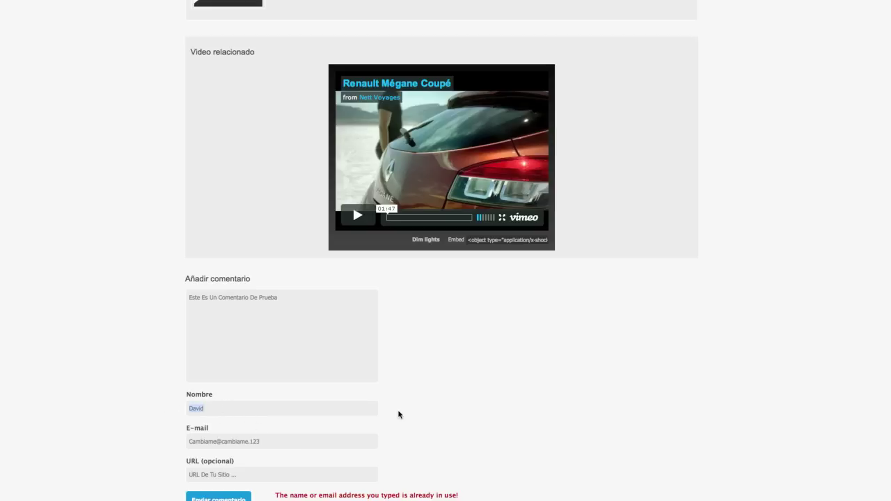
left_click_drag(279, 440, 154, 441)
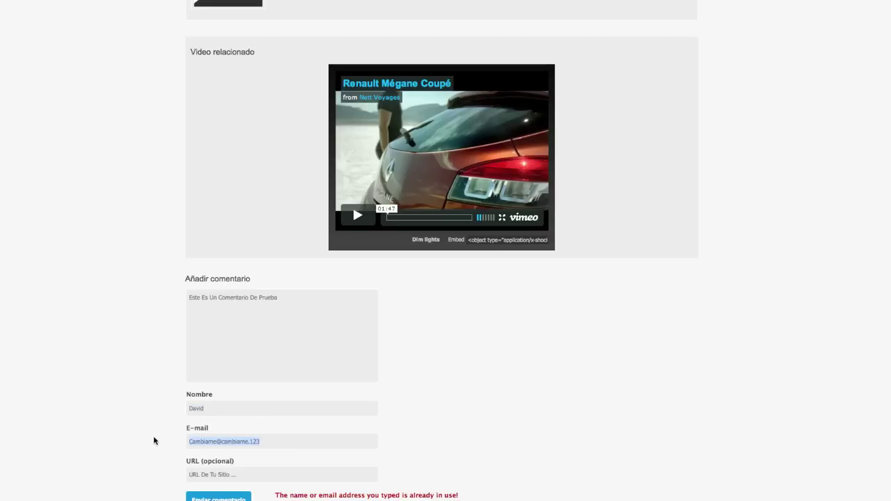
type("Asas@asas.com")
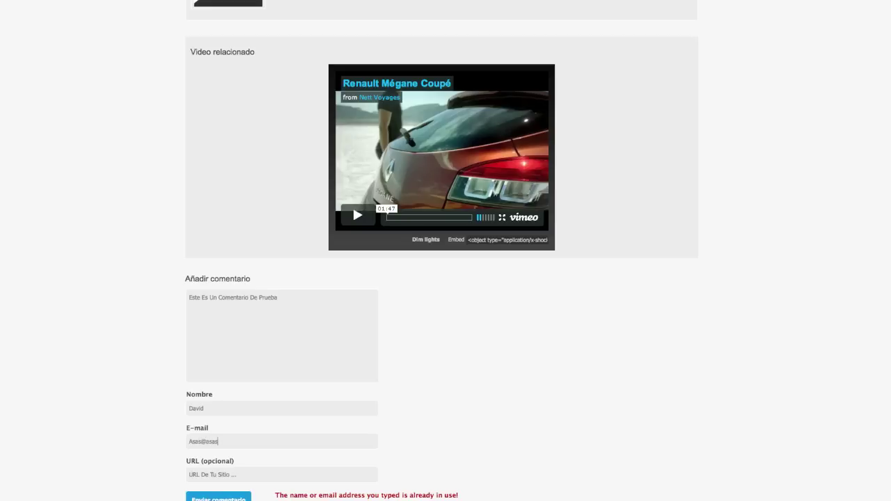
left_click(218, 410)
type("2")
left_click(219, 496)
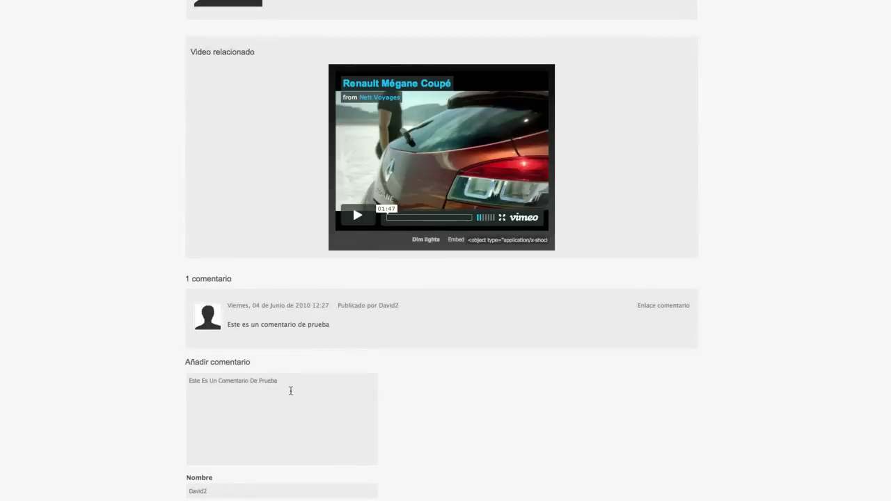
Scroll through the article to review the posted test comment.
scroll(289, 391, "up", 2)
scroll(287, 393, "down", 1)
left_click_drag(237, 396, 318, 396)
left_click(229, 397)
left_click_drag(230, 397, 383, 408)
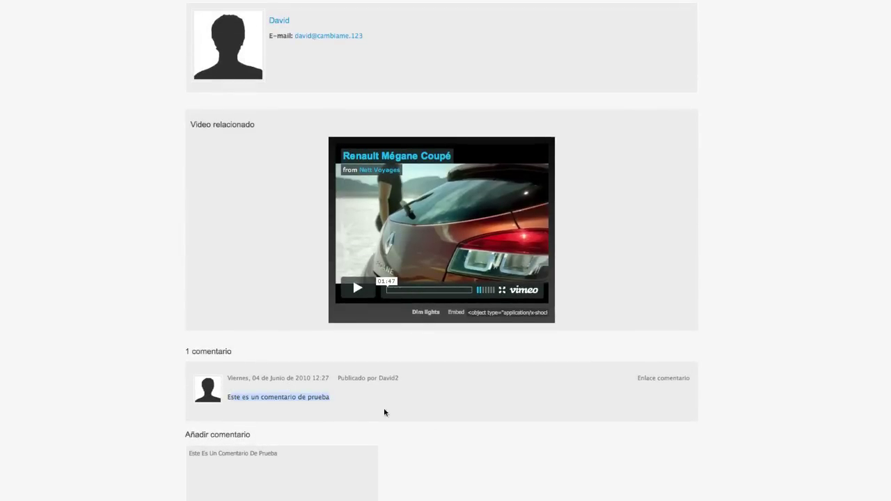
scroll(488, 428, "up", 5)
scroll(488, 429, "up", 5)
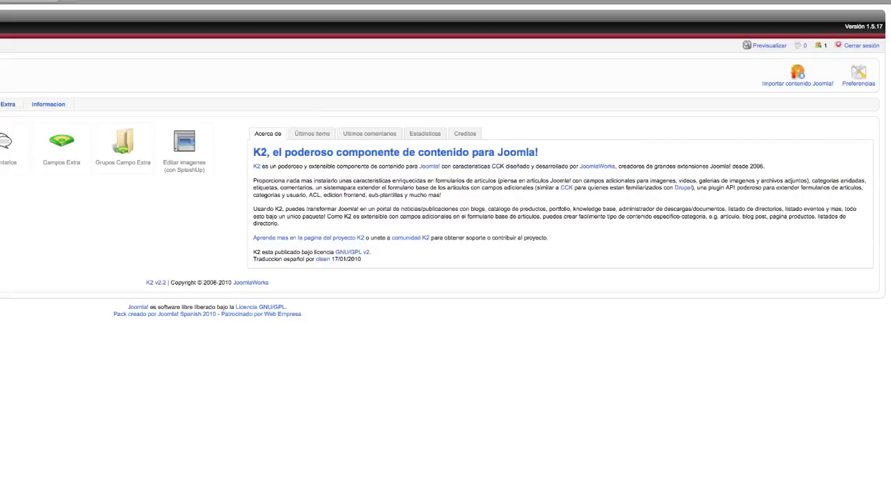
left_click(373, 135)
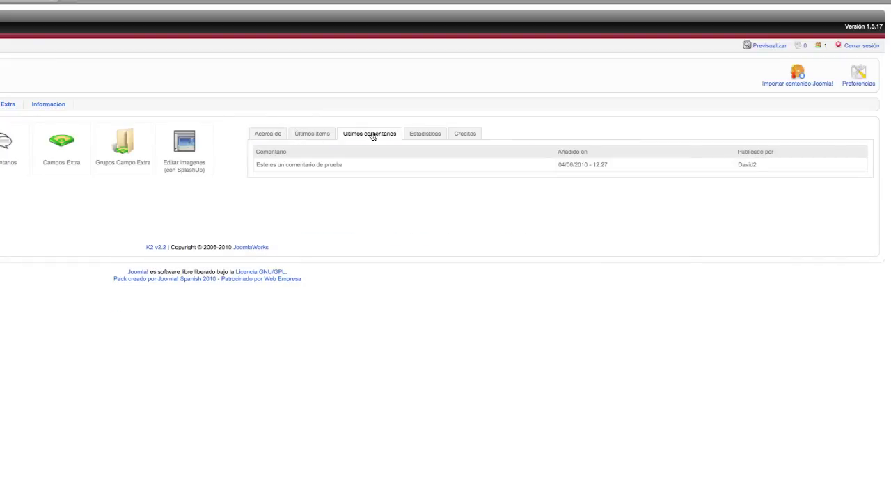
left_click_drag(259, 165, 775, 167)
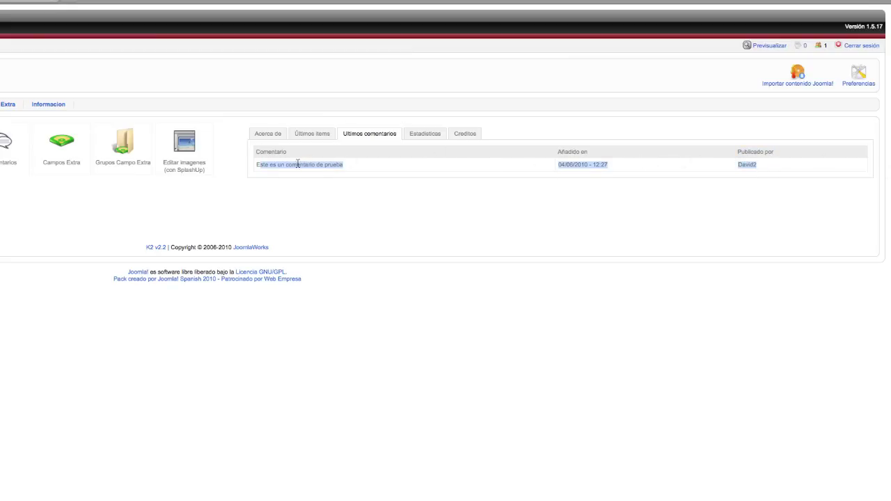
left_click(399, 165)
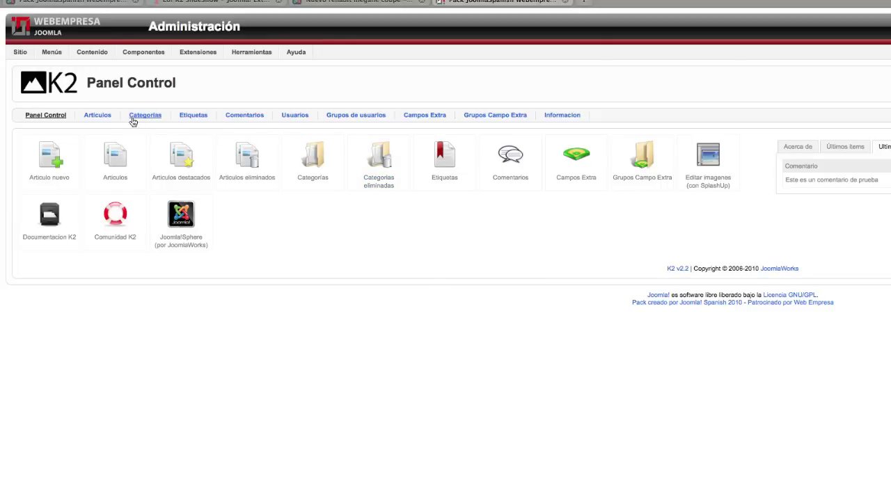
left_click(237, 119)
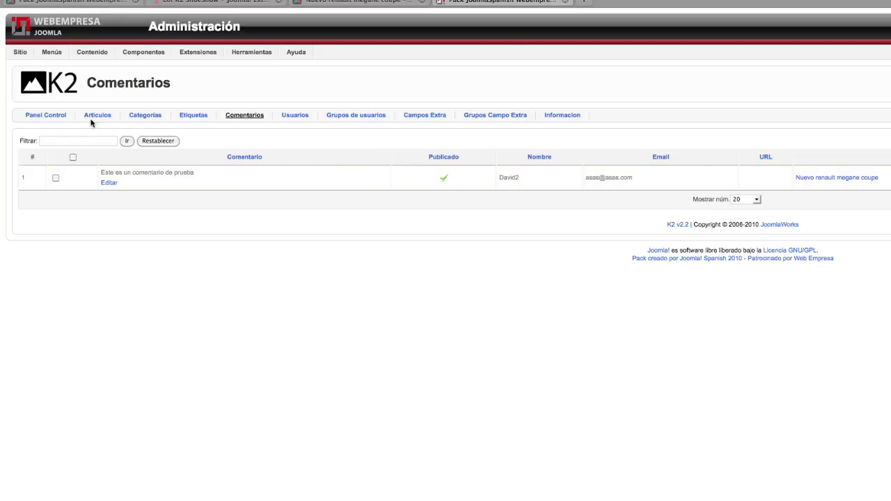
left_click(51, 118)
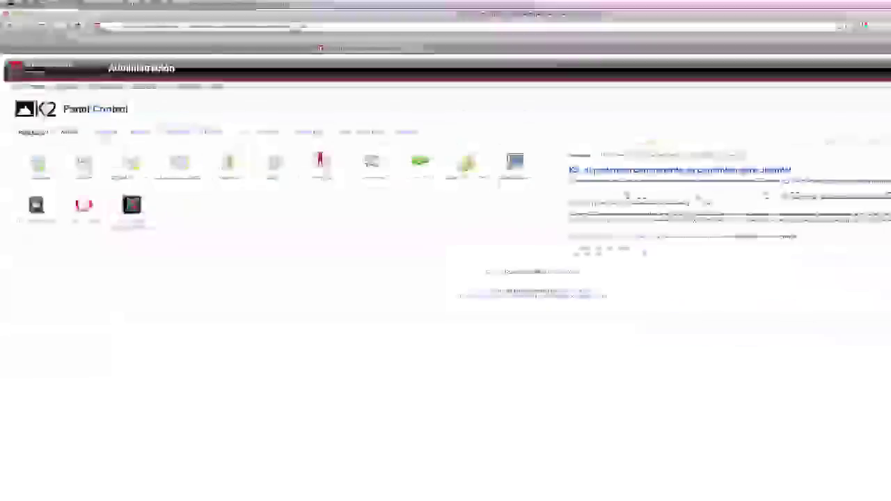